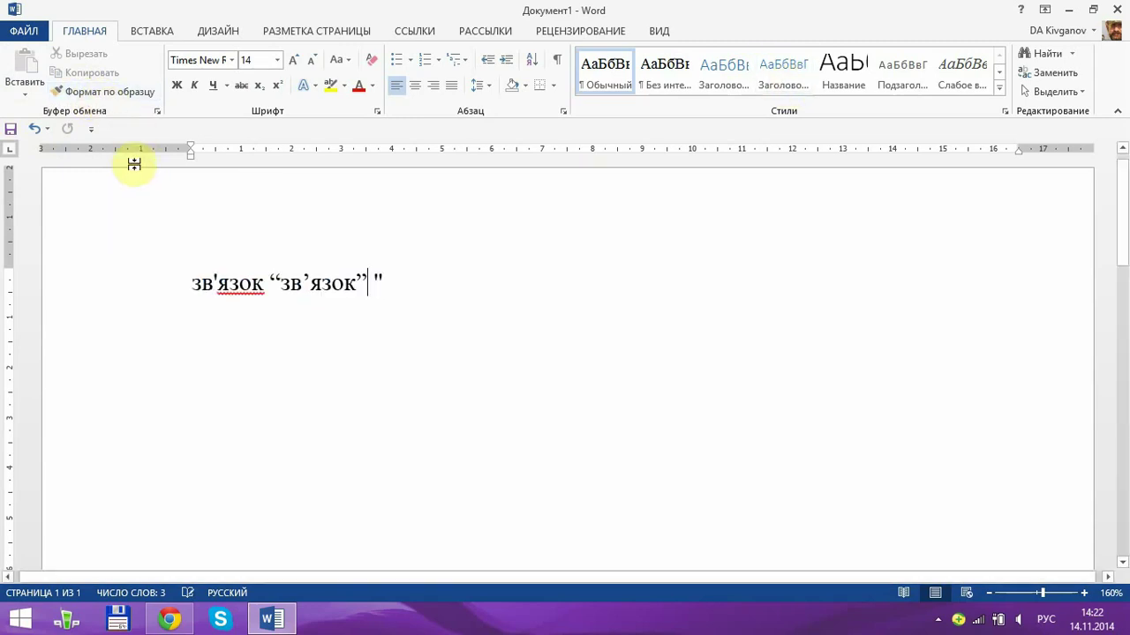
click(93, 131)
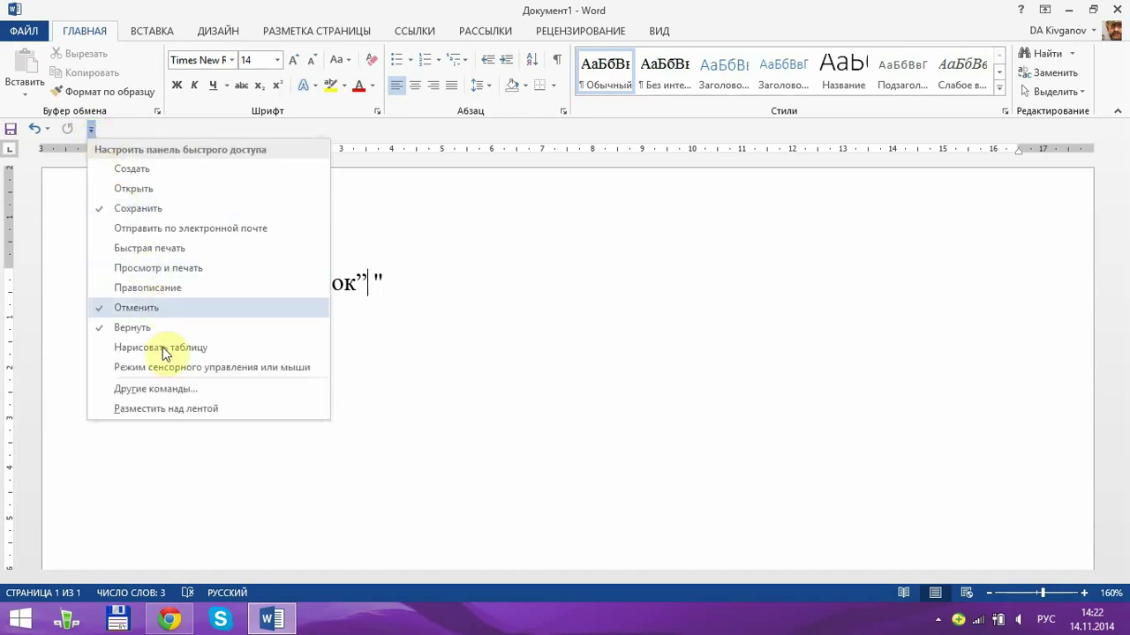
click(161, 391)
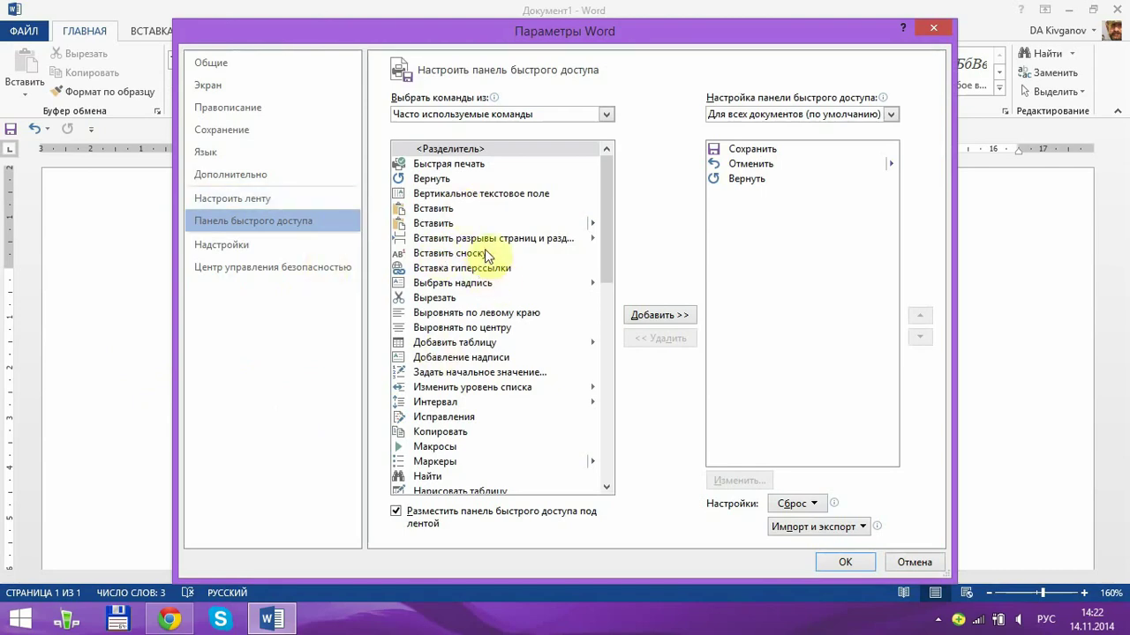
click(946, 30)
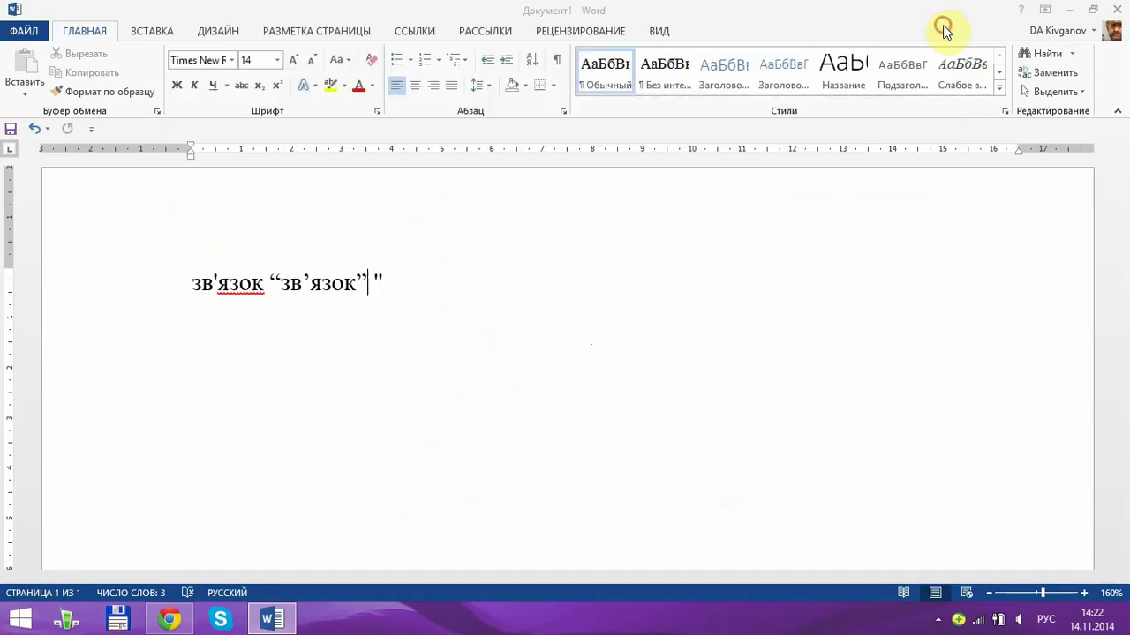
Step: Open the keyboard shortcut customization from the ribbon settings in the Word options
click(30, 40)
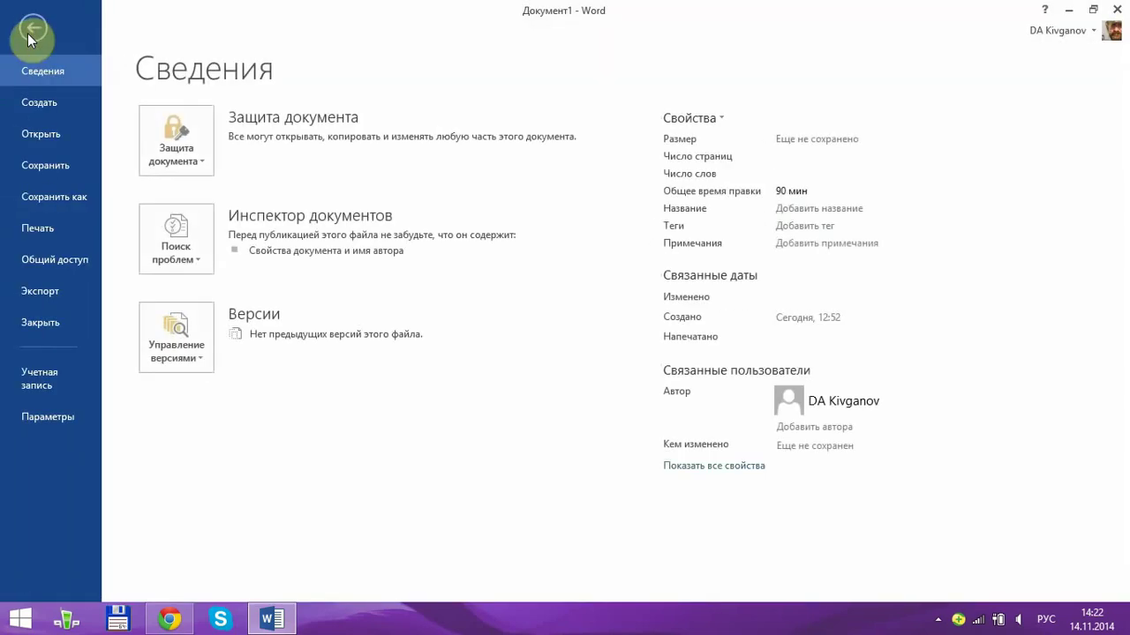
click(44, 415)
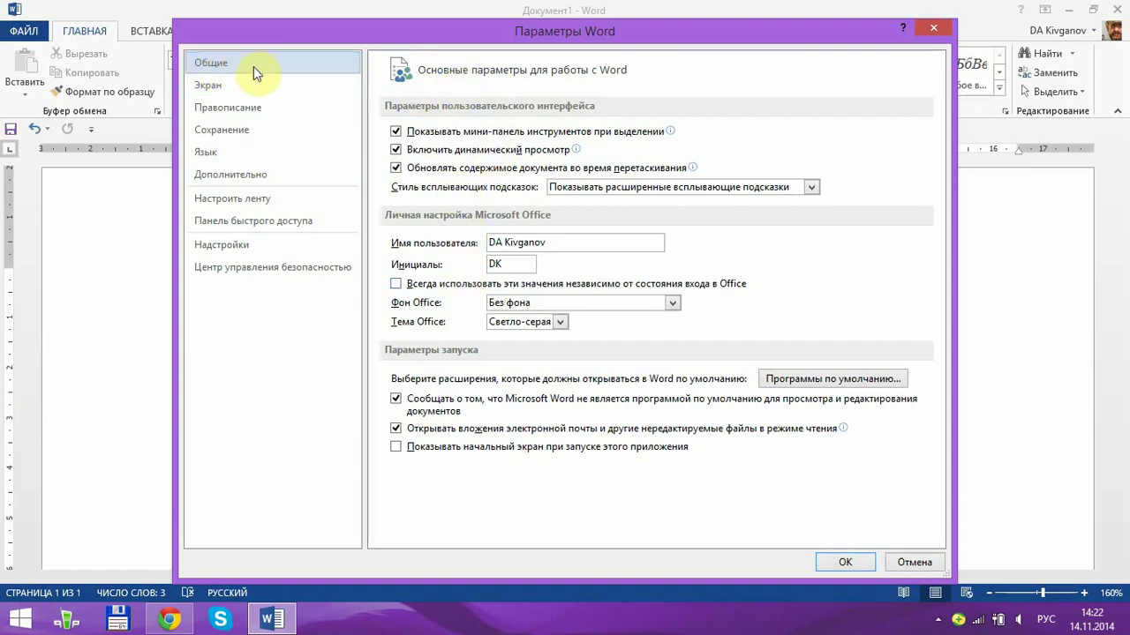
click(222, 199)
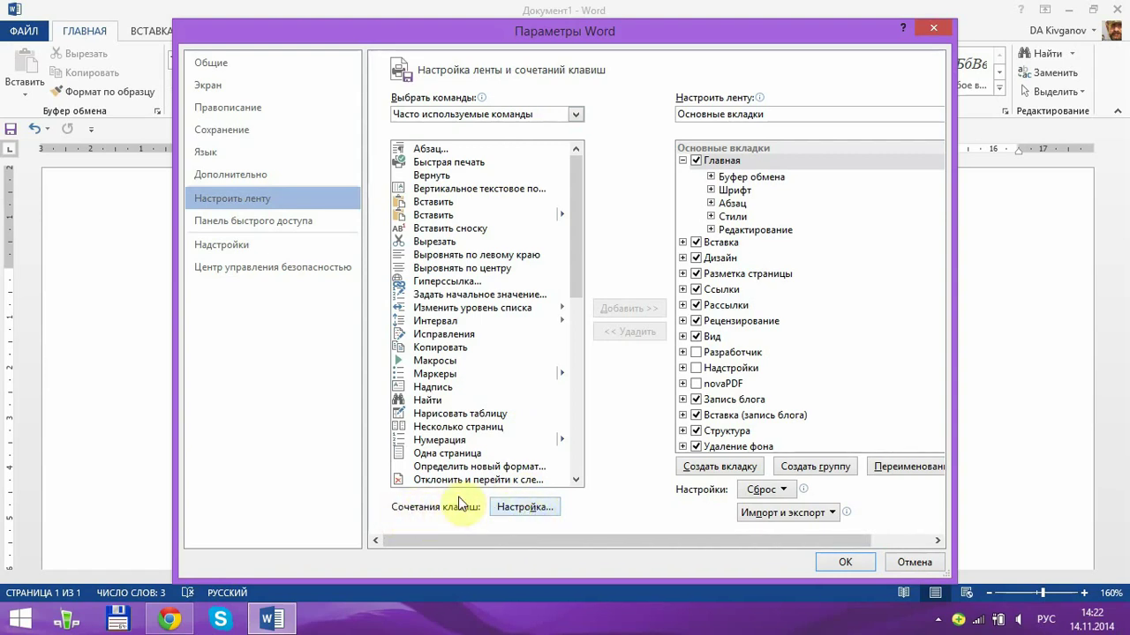
click(525, 509)
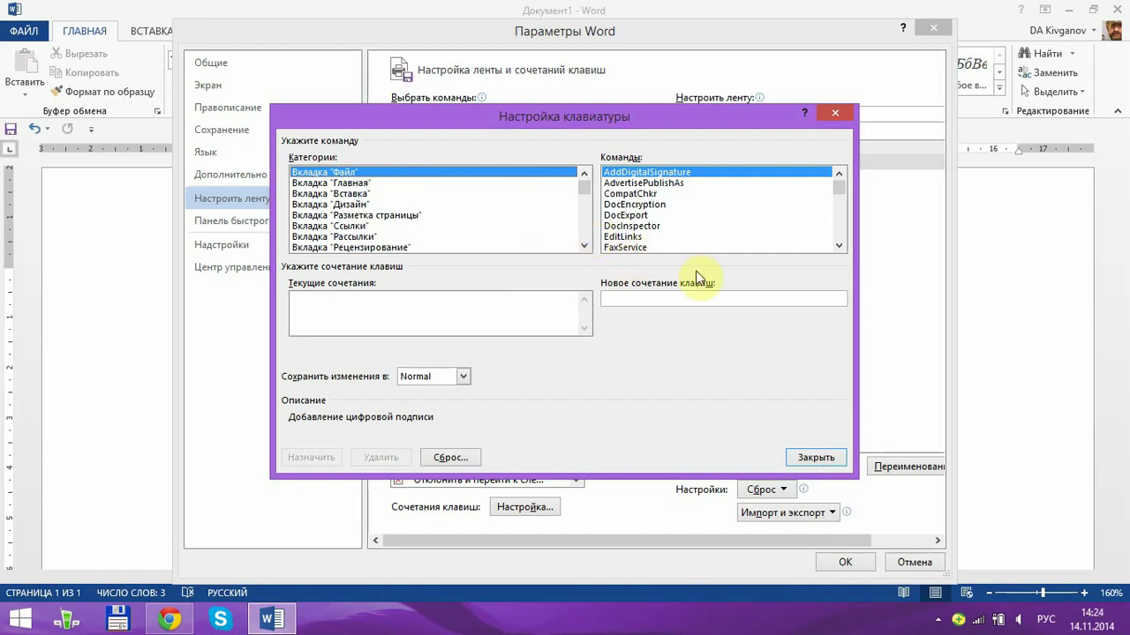
Step: Find and select the FileSave command in the File tab category of the keyboard customization
click(839, 247)
click(839, 246)
click(840, 246)
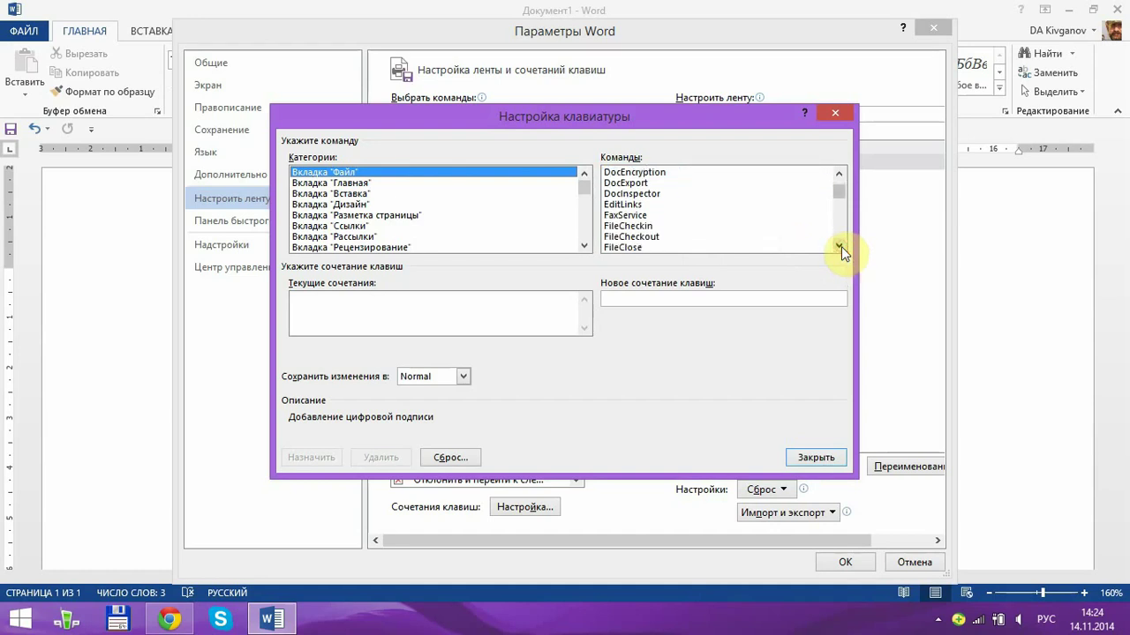
click(840, 246)
click(841, 246)
click(840, 246)
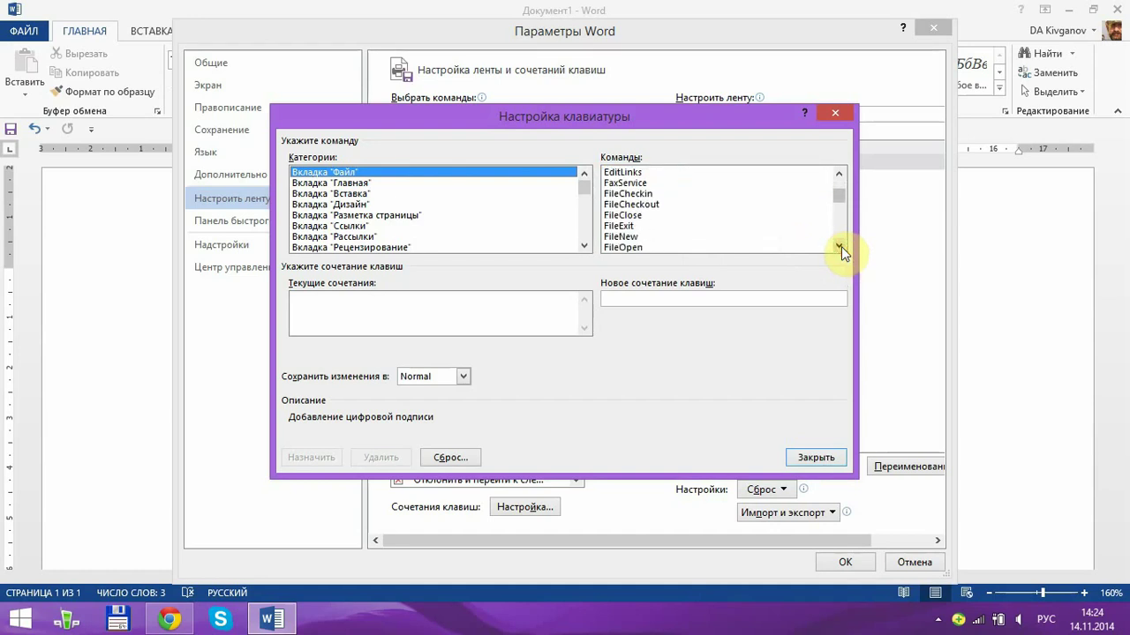
click(840, 246)
click(840, 246)
click(840, 246)
click(840, 246)
click(839, 246)
click(840, 246)
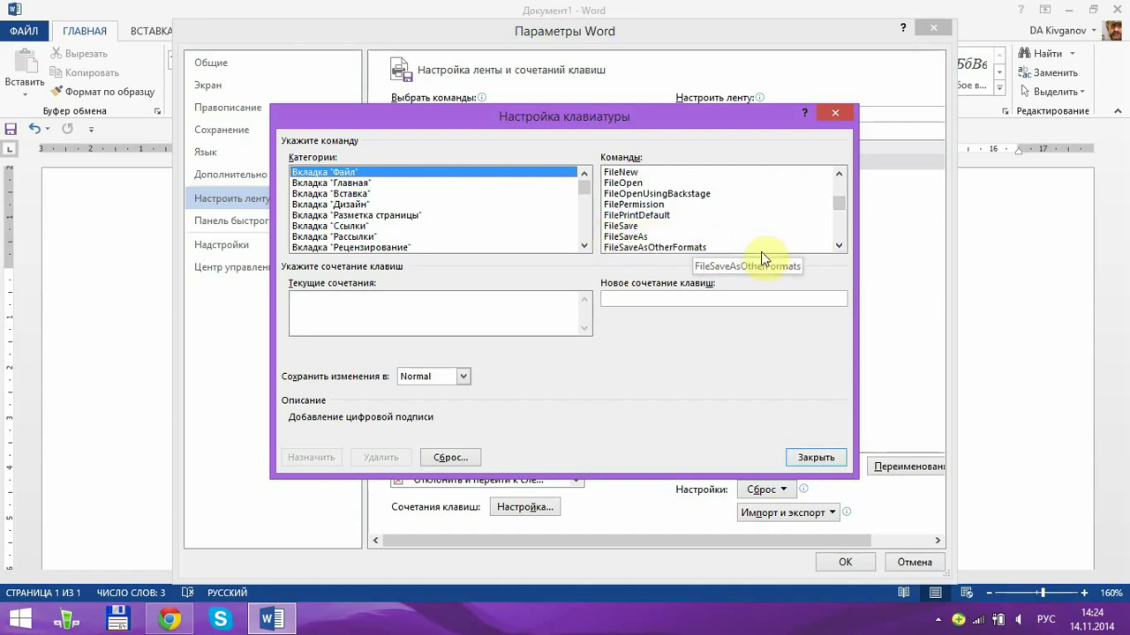
click(840, 246)
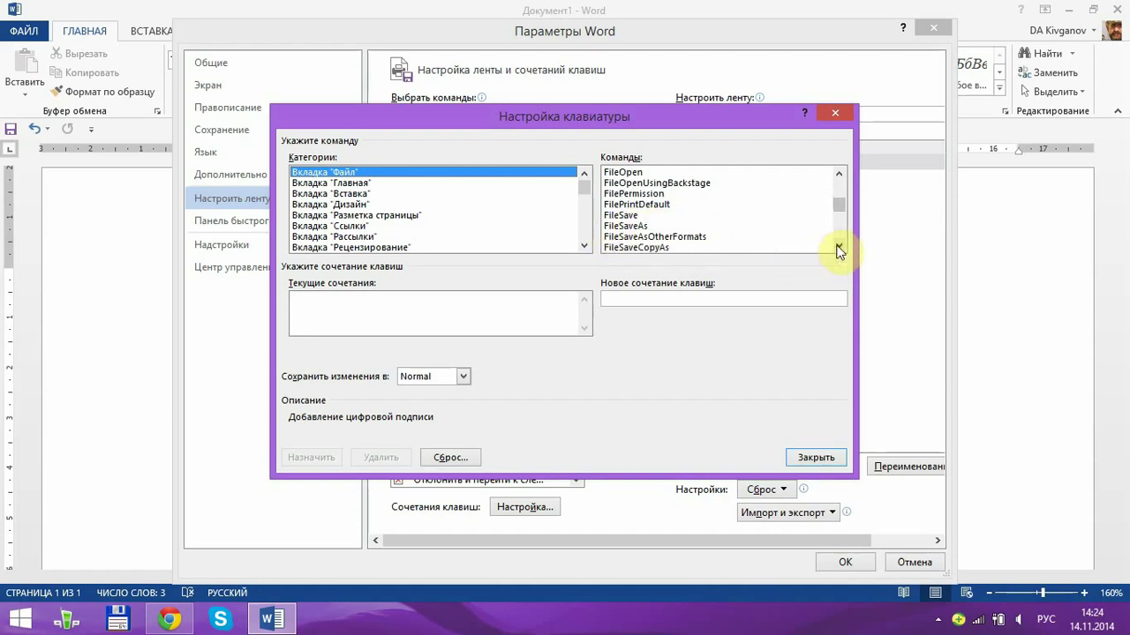
click(840, 246)
click(840, 246)
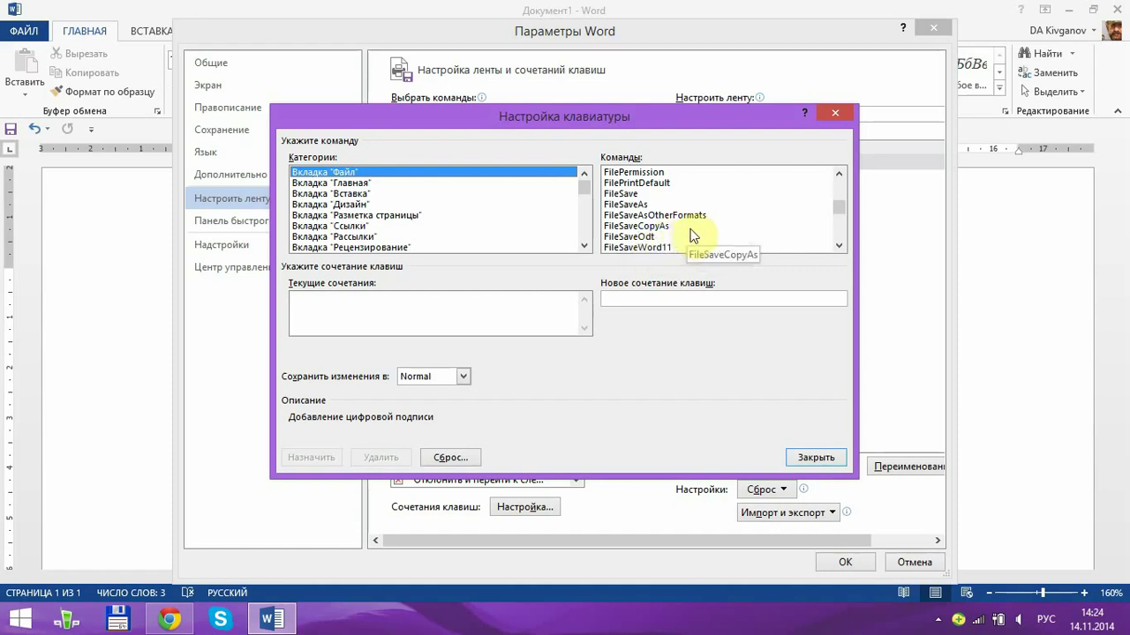
click(616, 194)
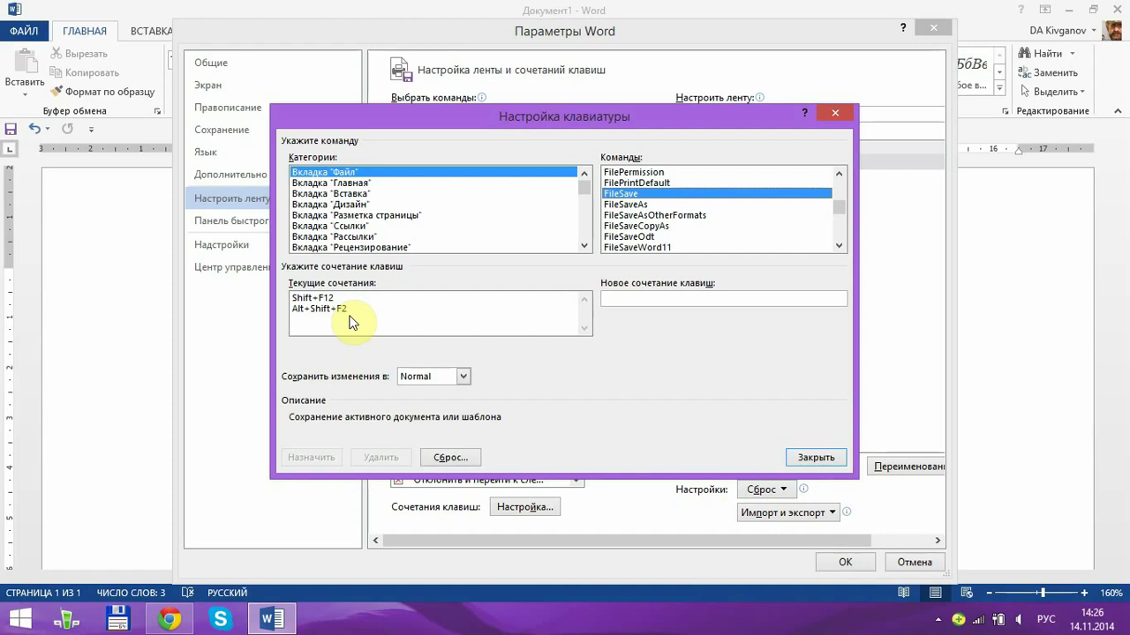
Step: Assign Ctrl+S as a new shortcut for FileSave, then close the keyboard customization and accept the Word options
click(621, 299)
key(ctrl+s)
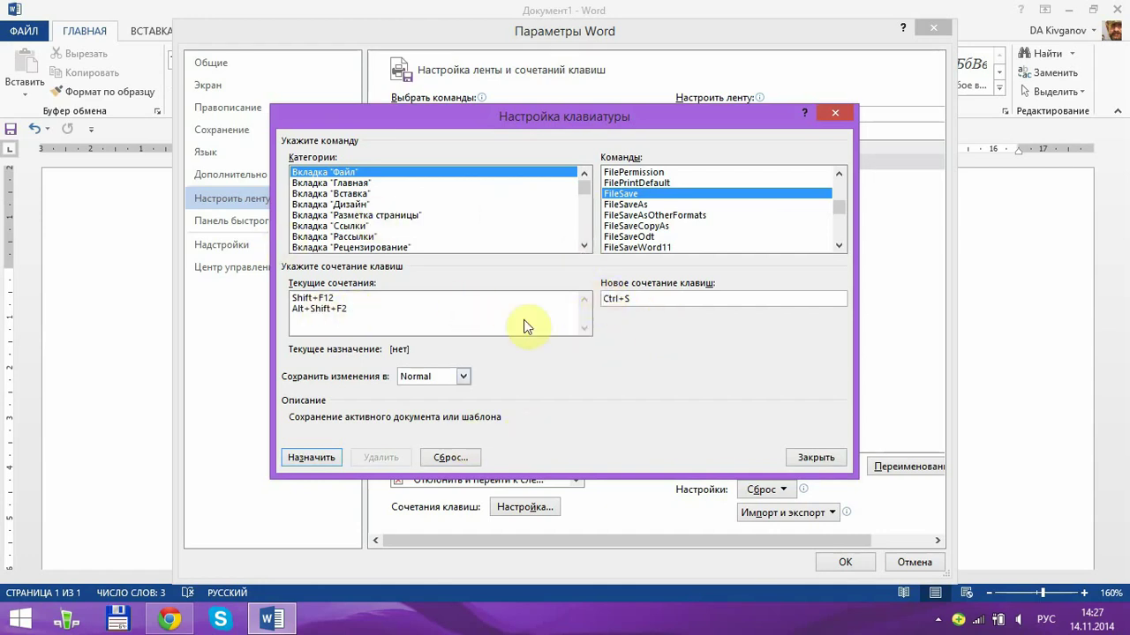
click(307, 458)
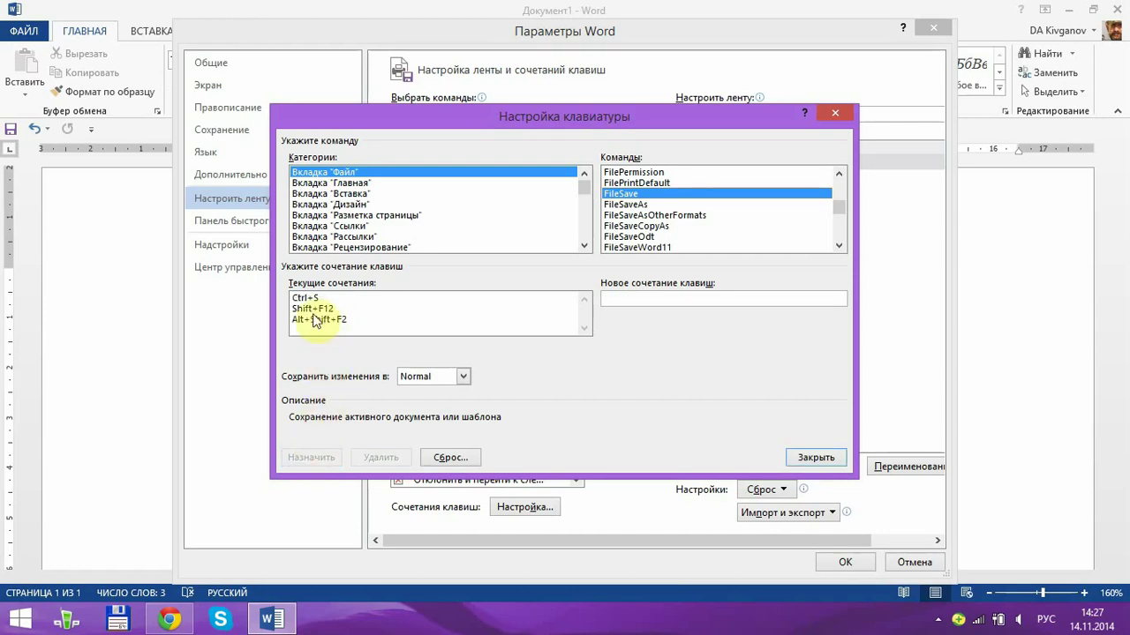
click(802, 456)
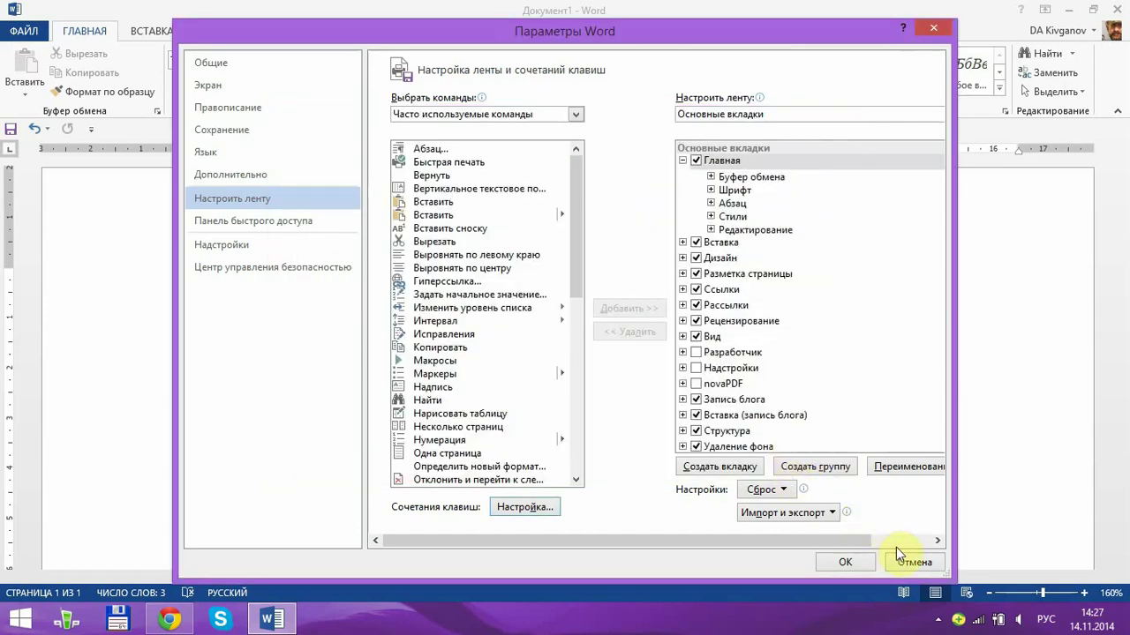
click(847, 562)
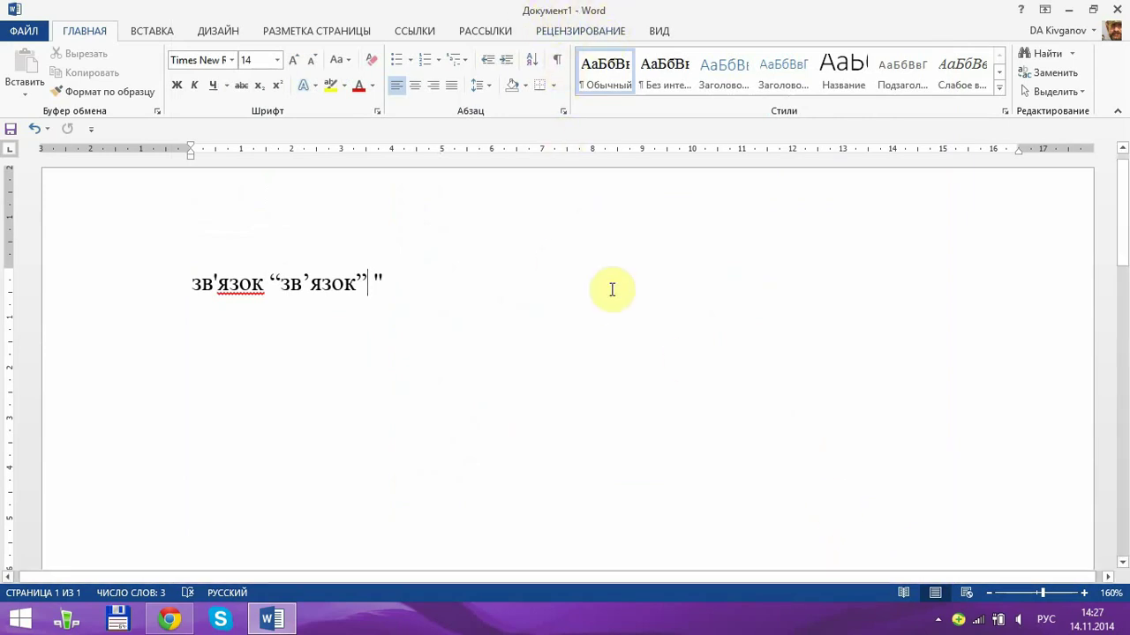
Step: Save the document to the computer's desktop (Рабочий стол) as a Word document named "Проба"
key(ctrl+s)
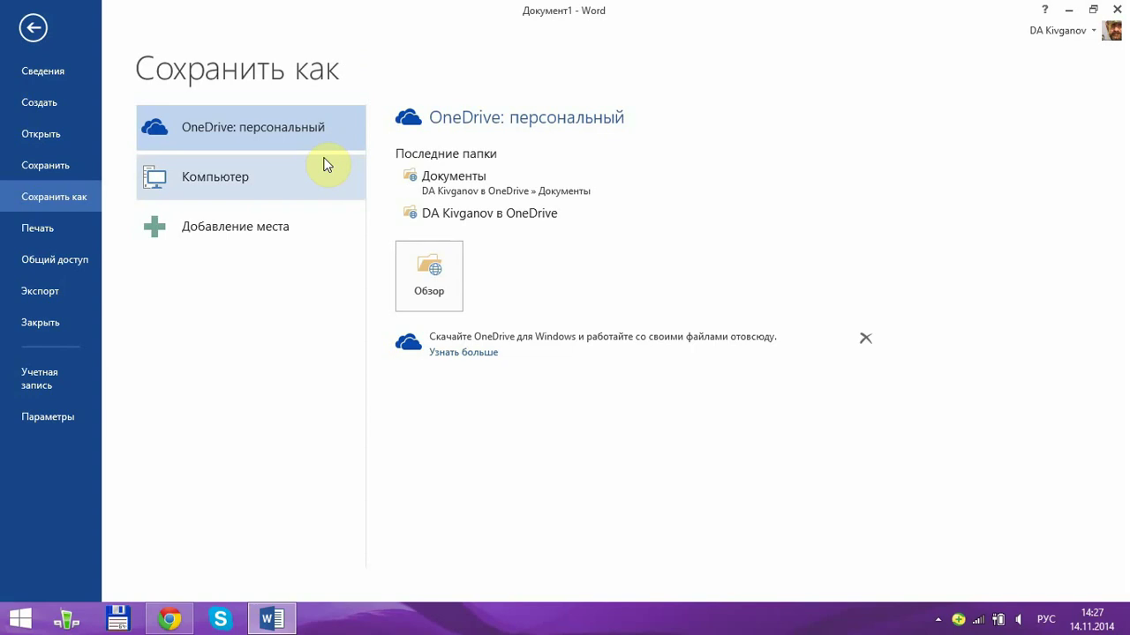
click(223, 174)
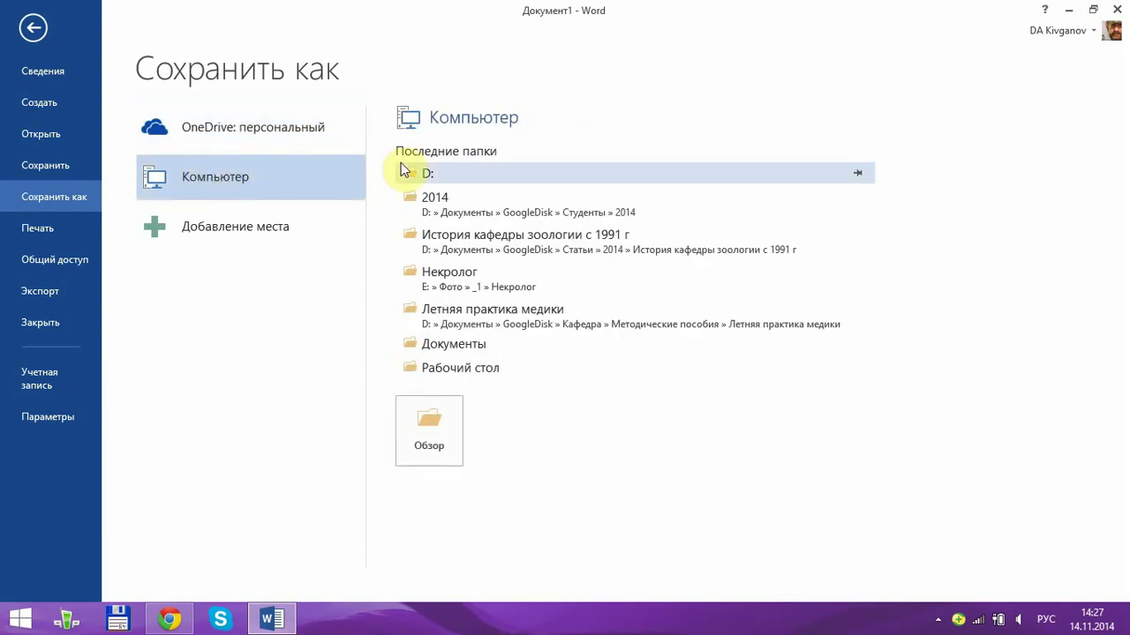
click(450, 366)
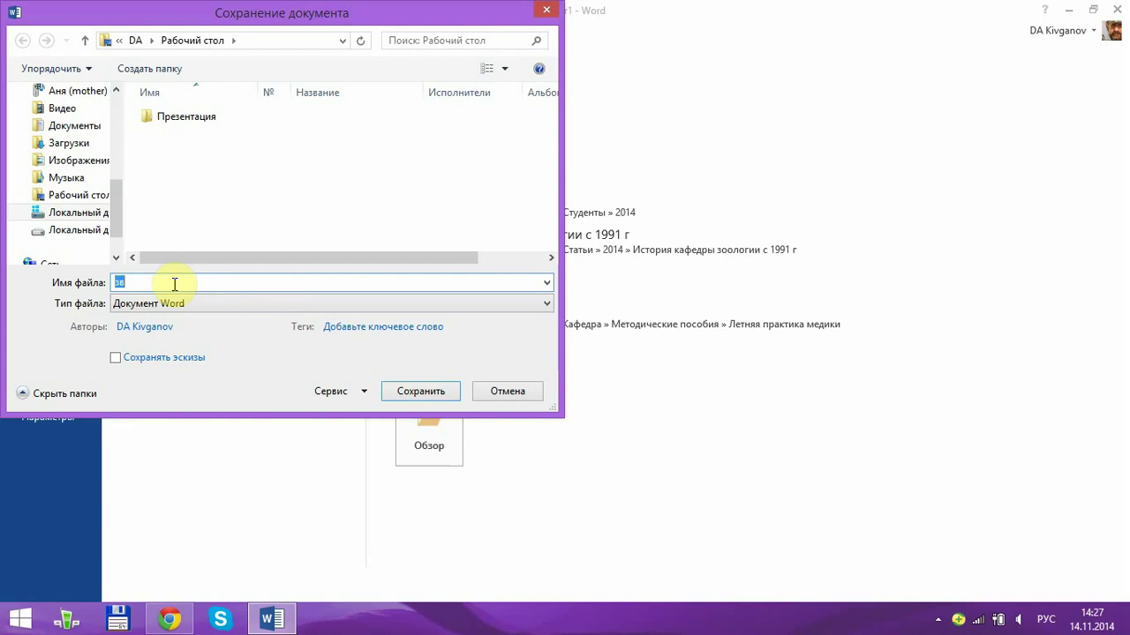
text(Проба)
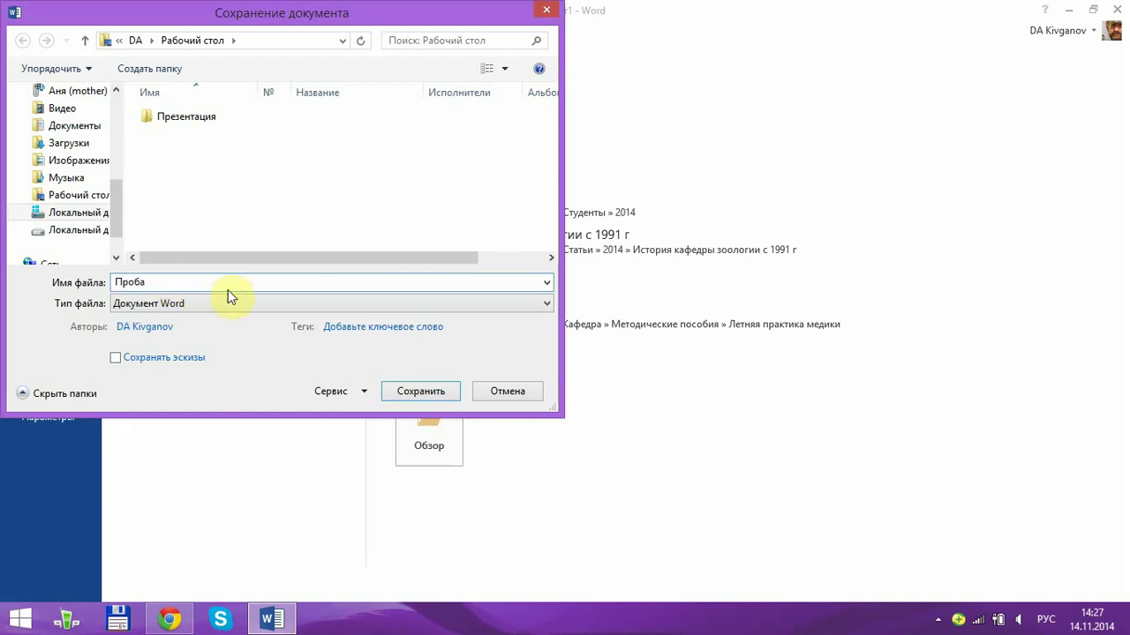
click(412, 391)
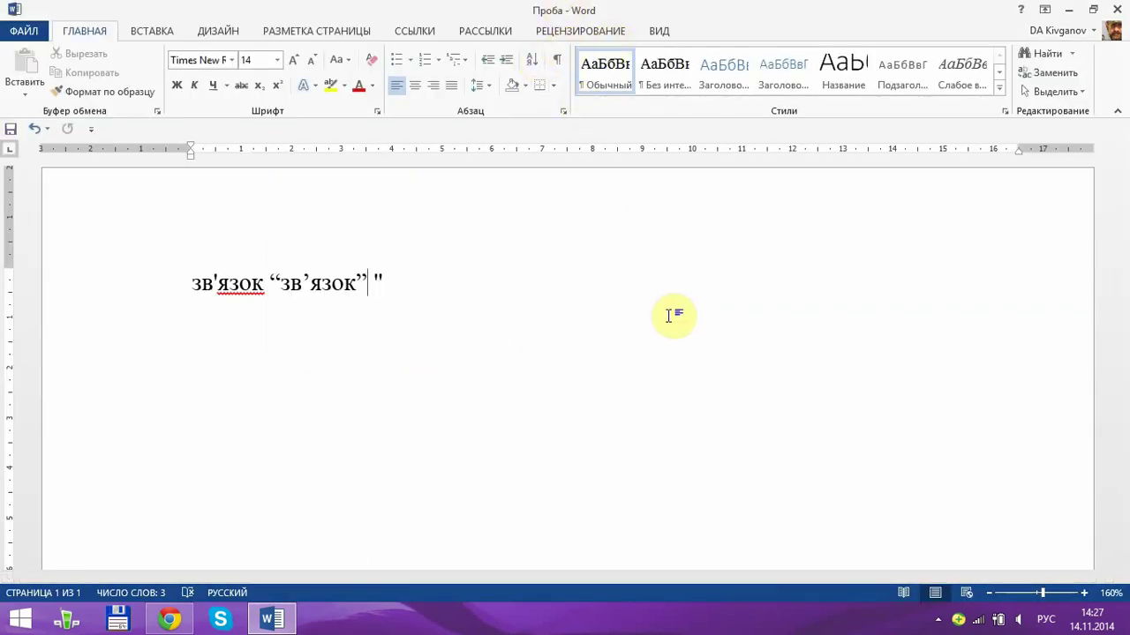
Step: Delete the straight quotation mark and the space at the end of the text line, and save the document
key(Right)
key(Delete)
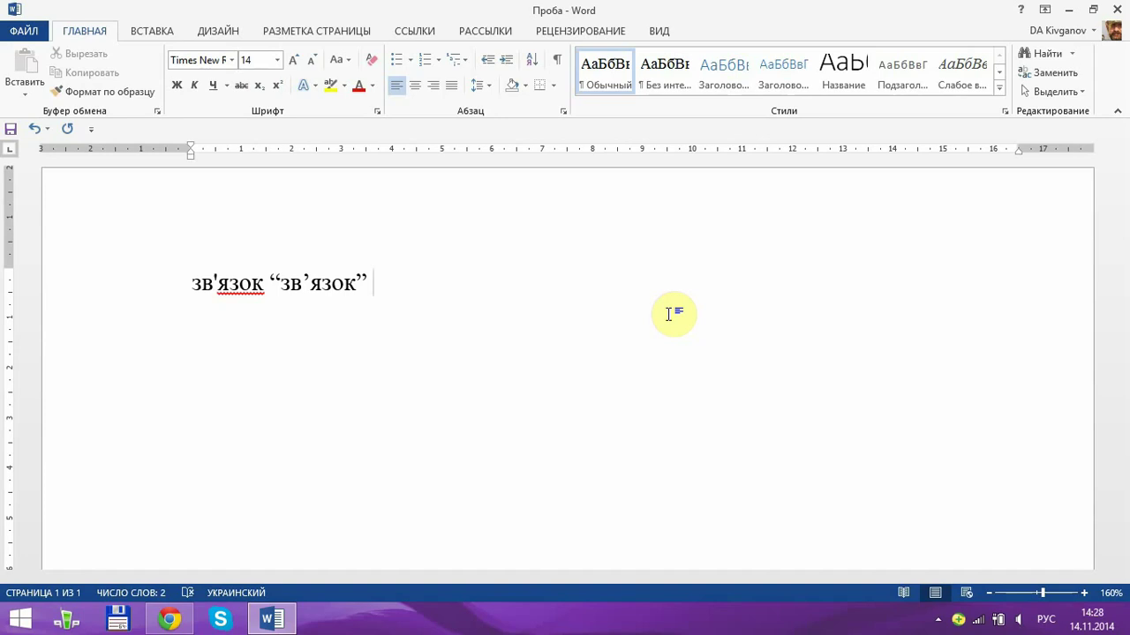
key(ctrl+s)
key(ctrl+s)
key(BackSpace)
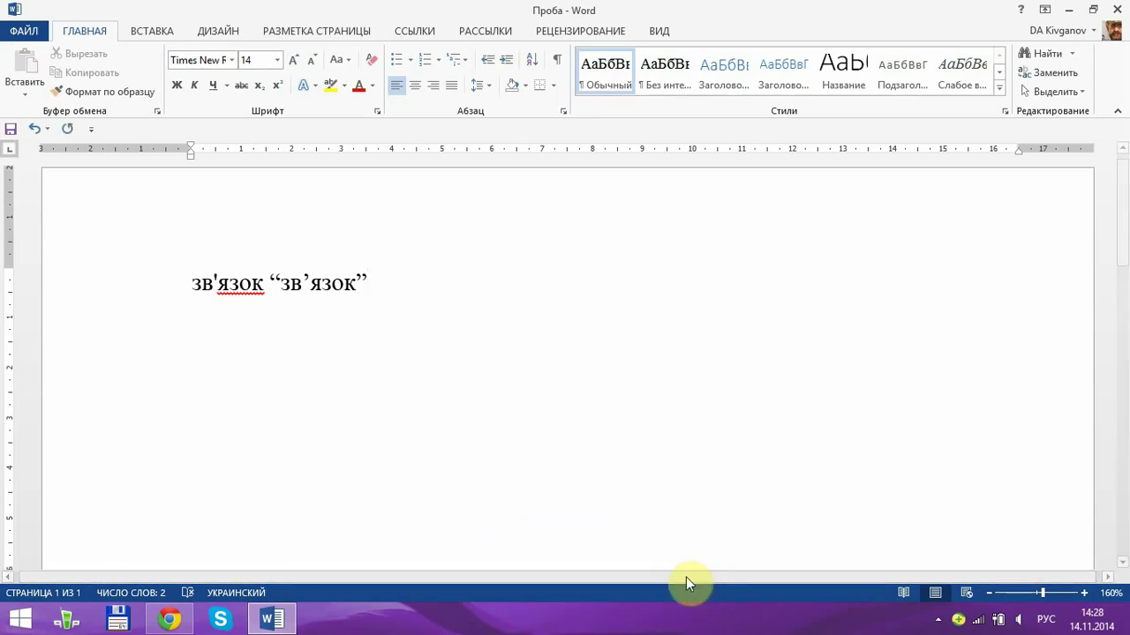
key(Print)
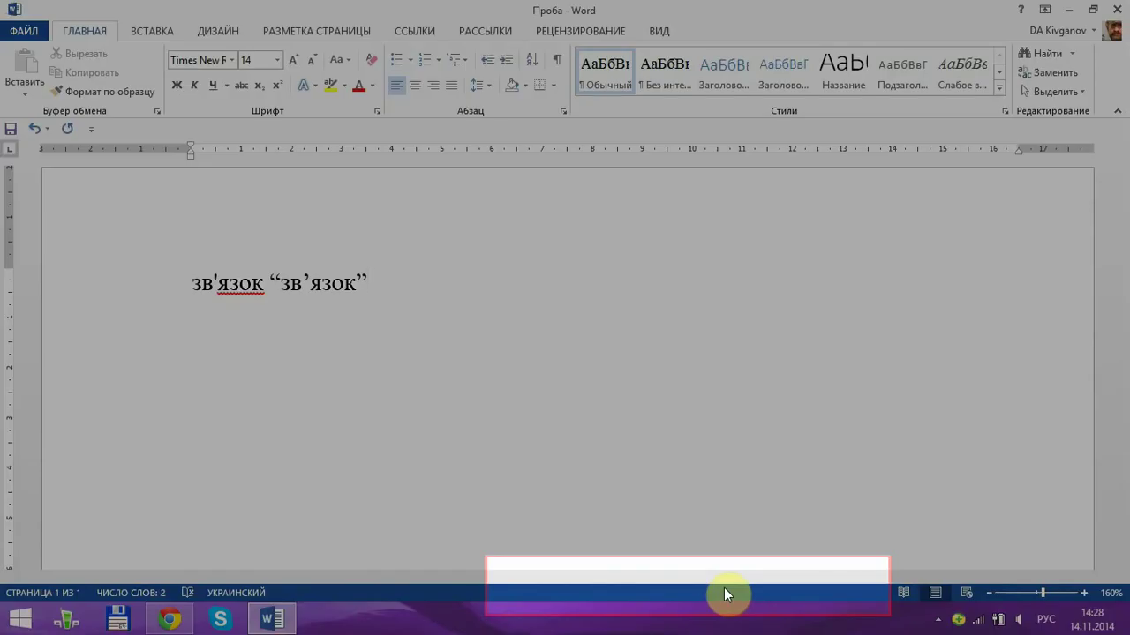
key(ctrl+s)
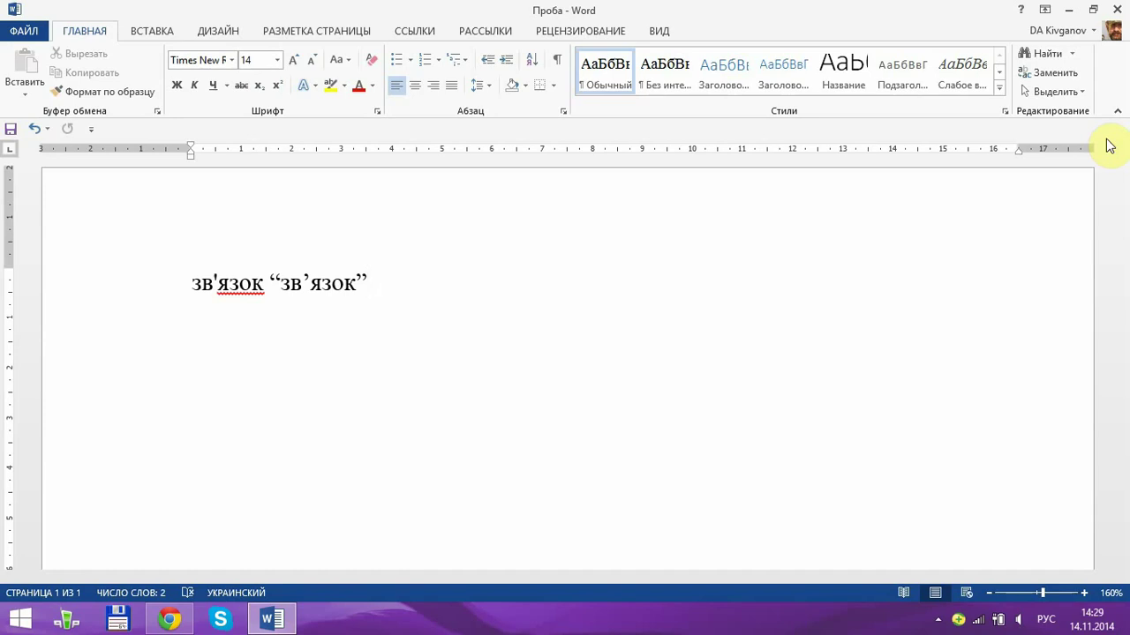
click(301, 282)
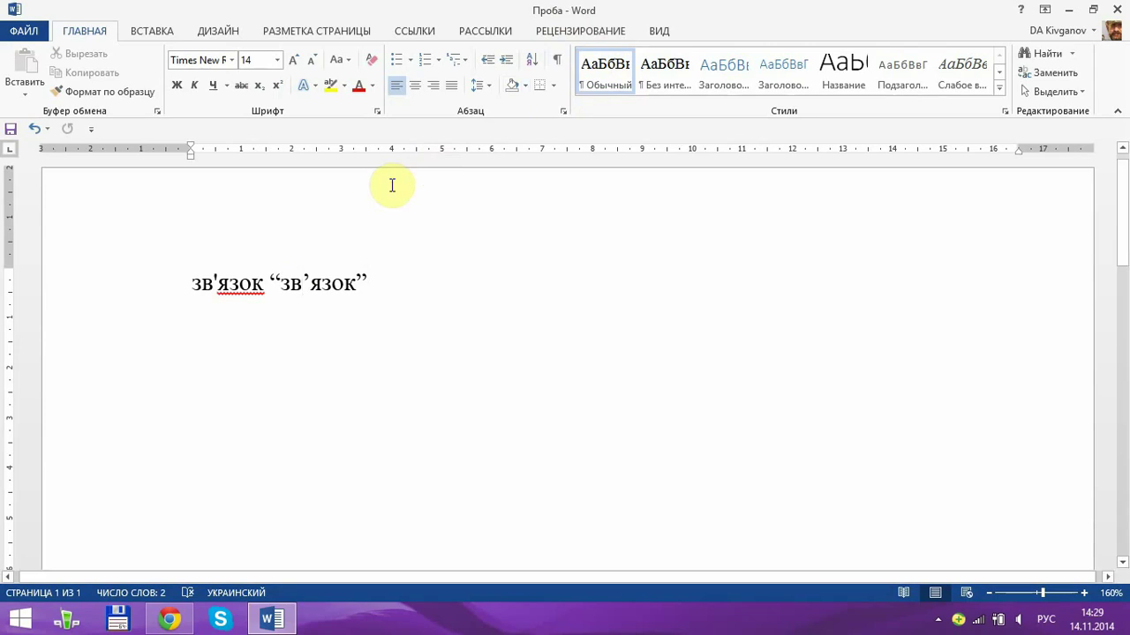
scroll(392, 185, down, 1)
scroll(391, 182, down, 2)
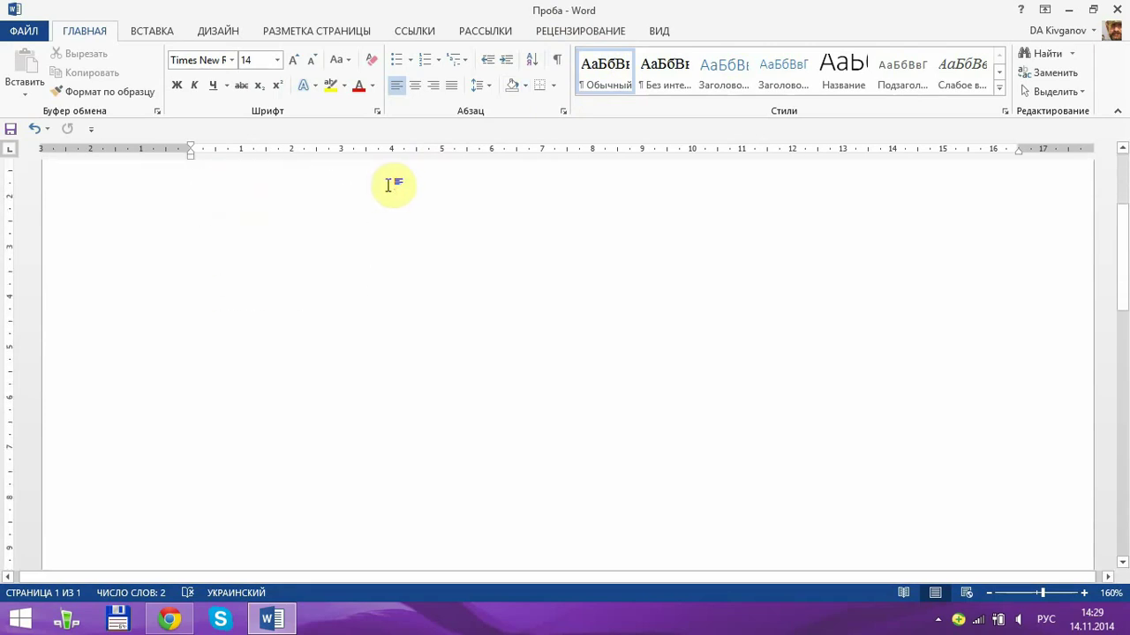
scroll(391, 182, up, 3)
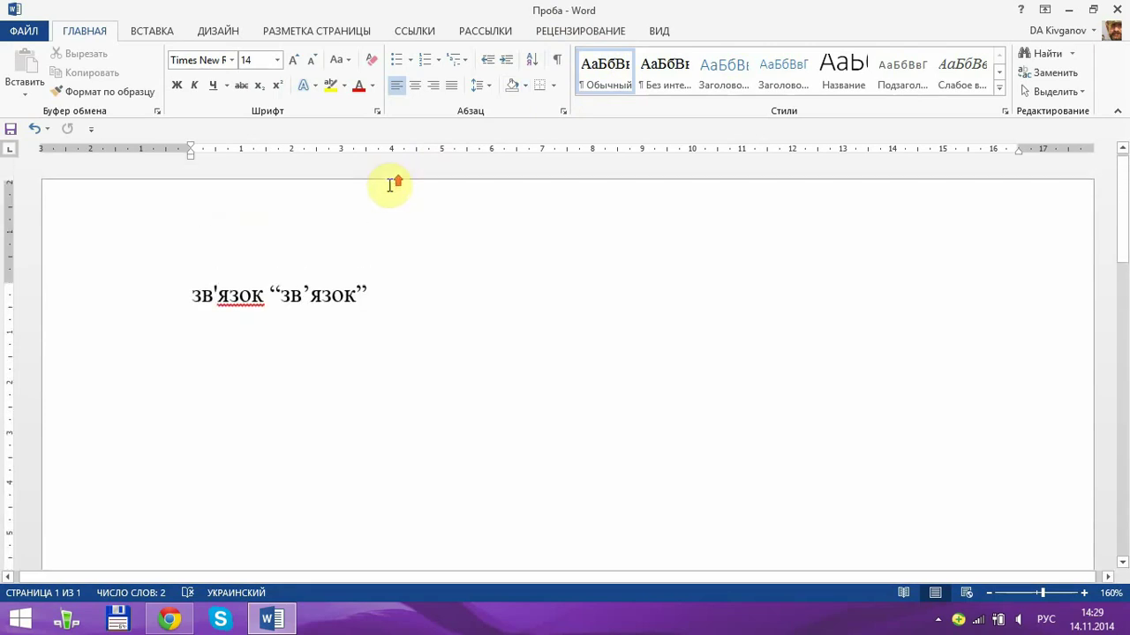
Step: Create a new blank document from the "Новый документ" template
click(24, 31)
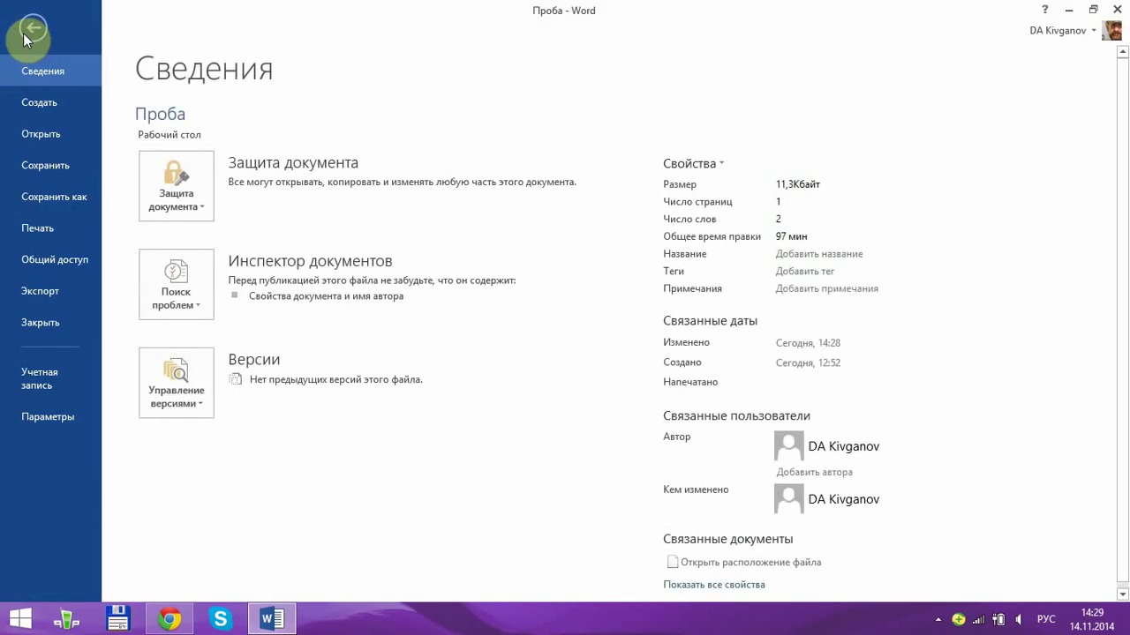
click(29, 104)
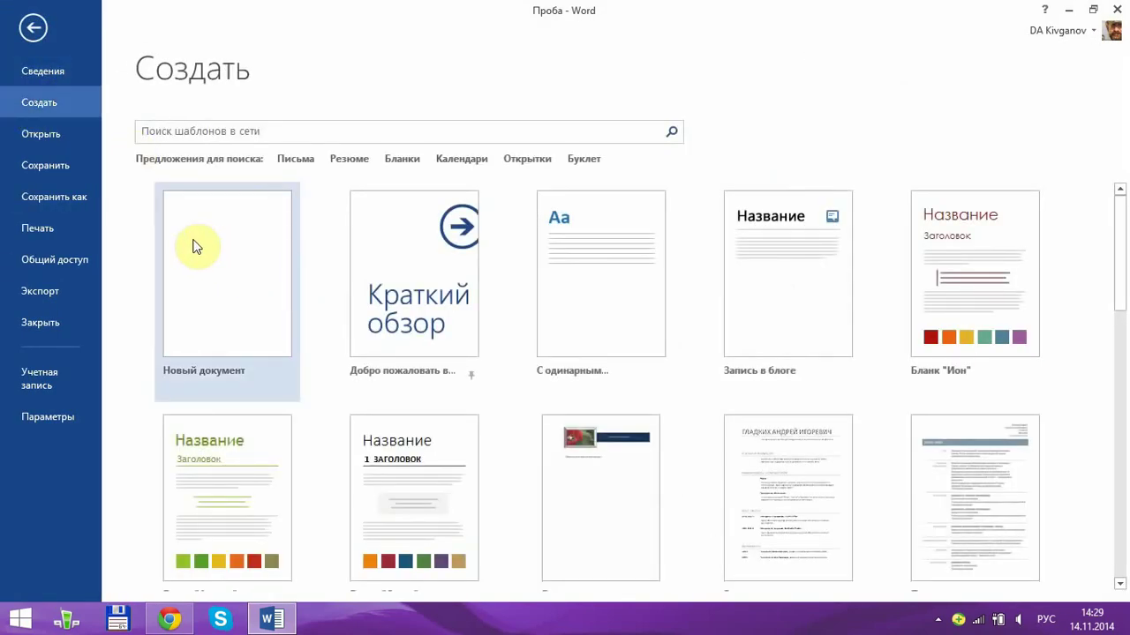
click(235, 237)
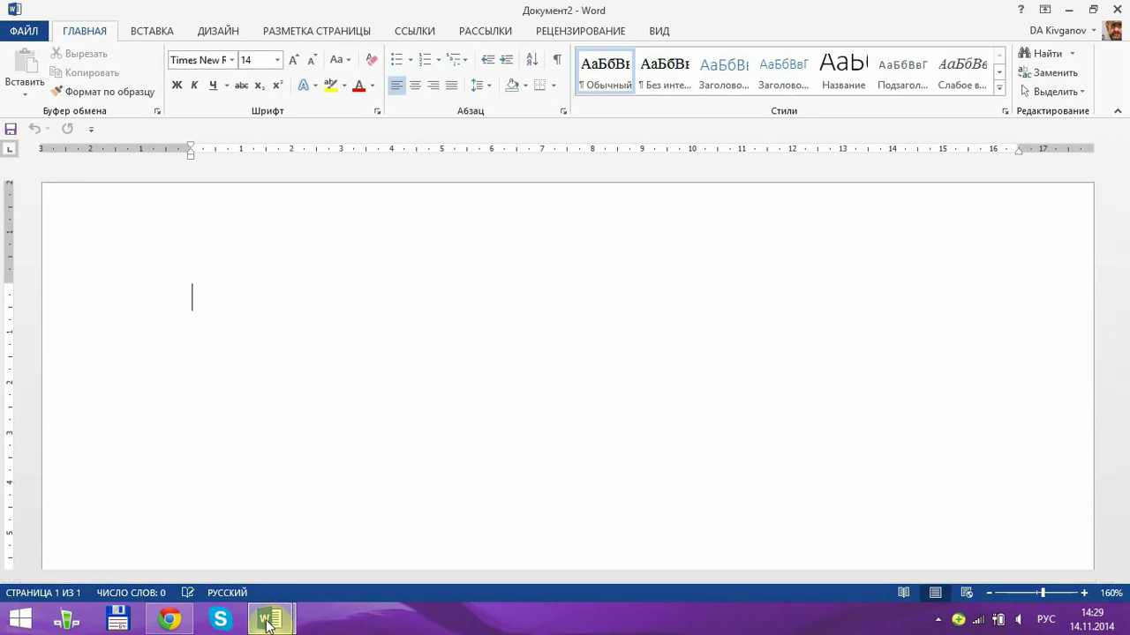
mouse_move(275, 626)
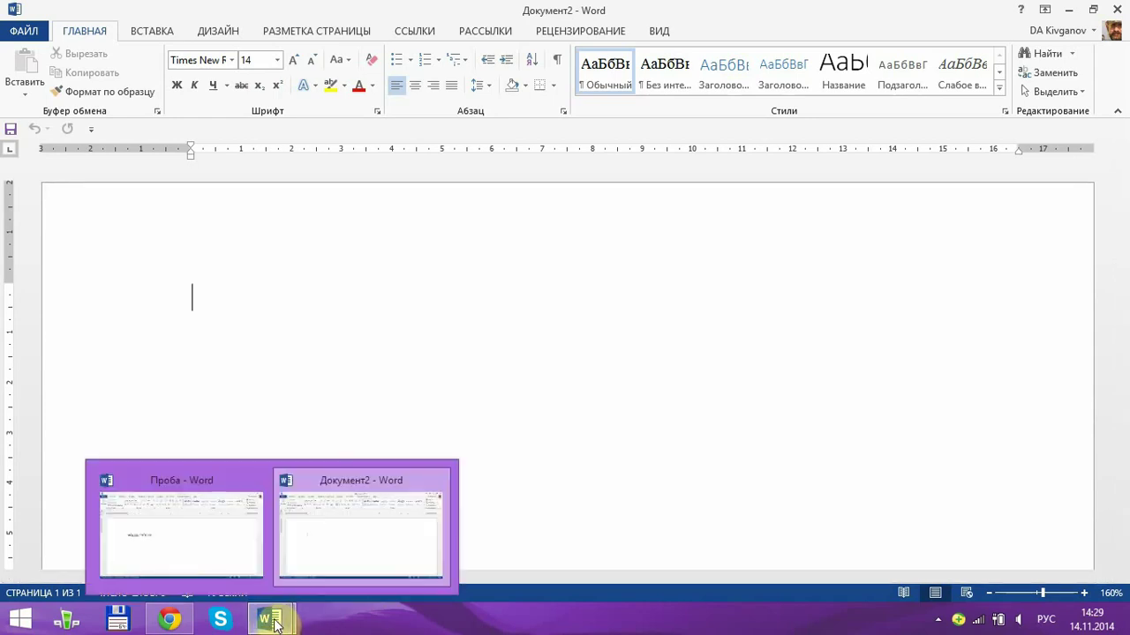
mouse_move(208, 545)
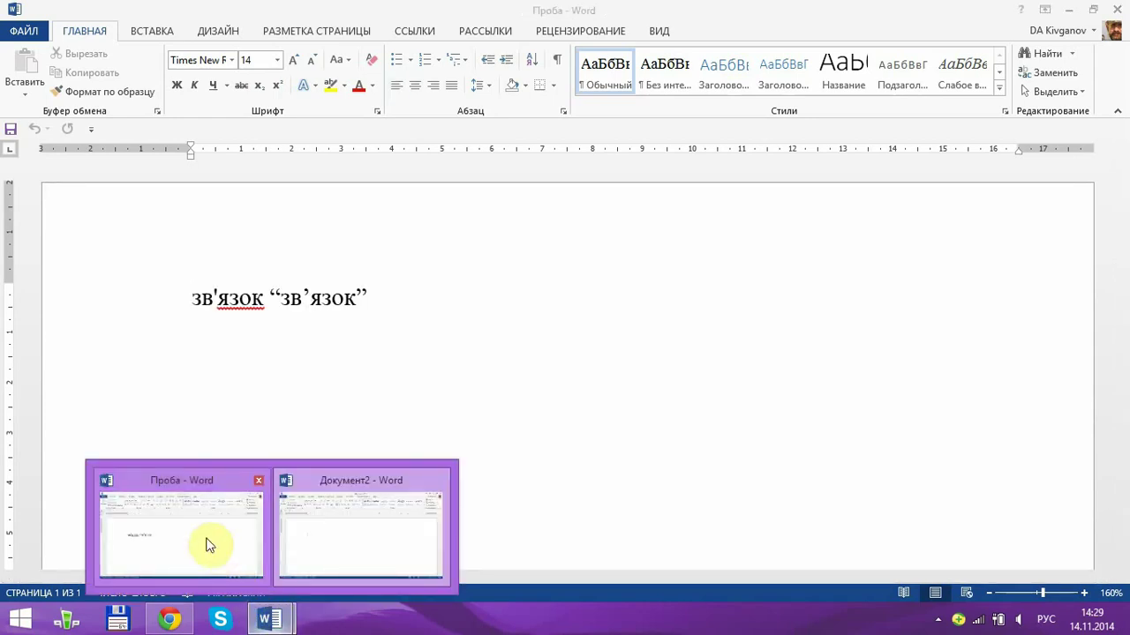
mouse_move(329, 531)
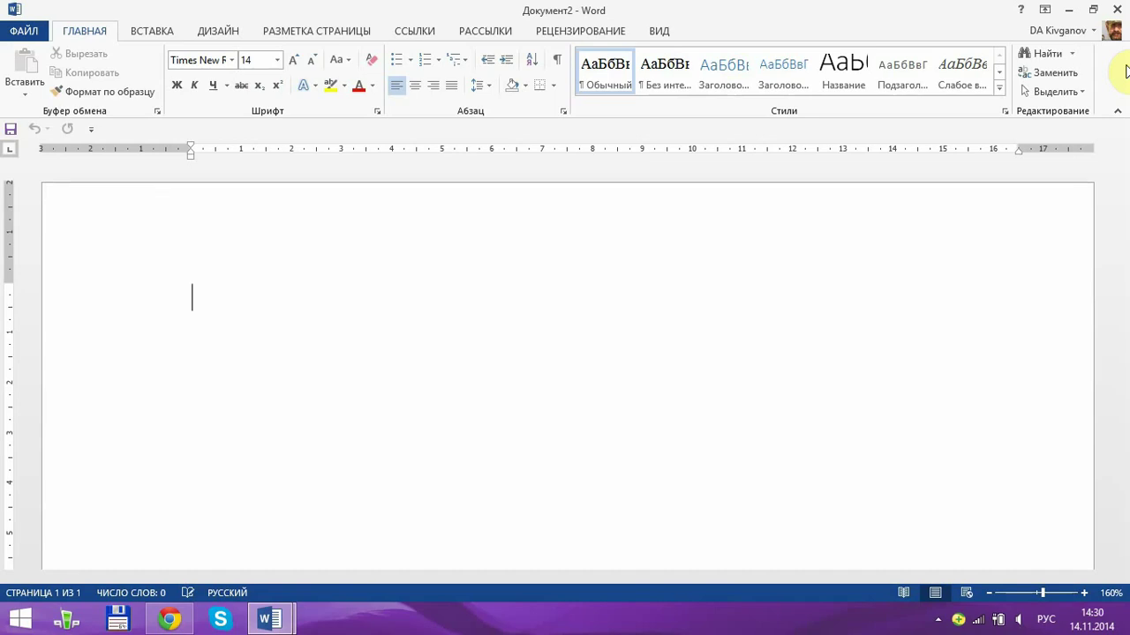
Step: Close the blank document and "Проба", then reopen "Проба" from the desktop and dismiss the error dialogs
key(ctrl+F4)
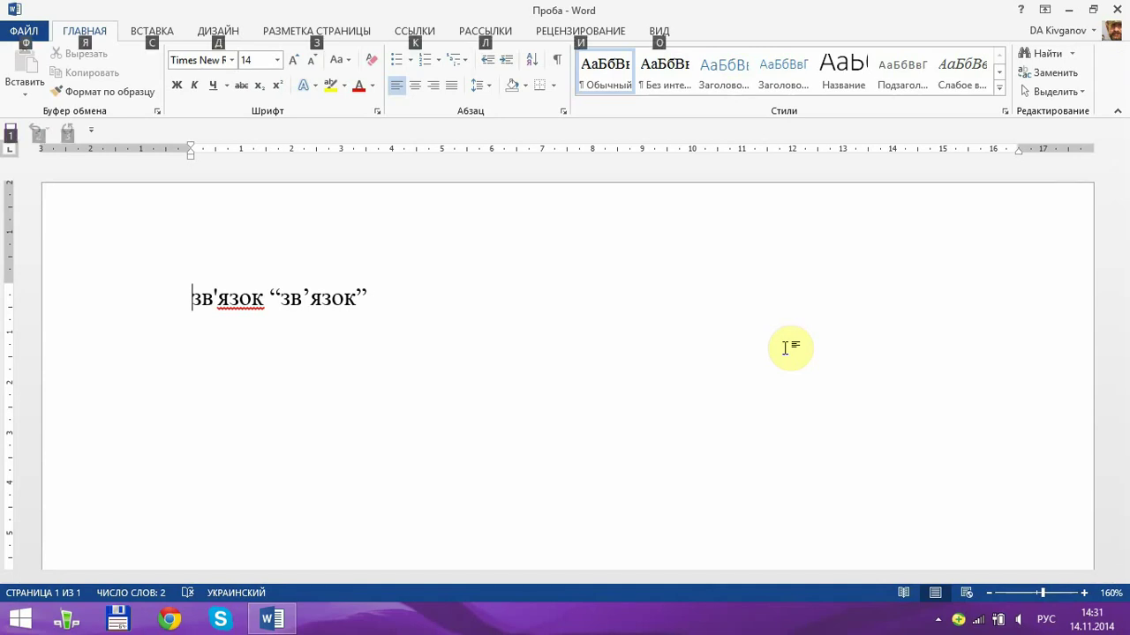
key(alt+F4)
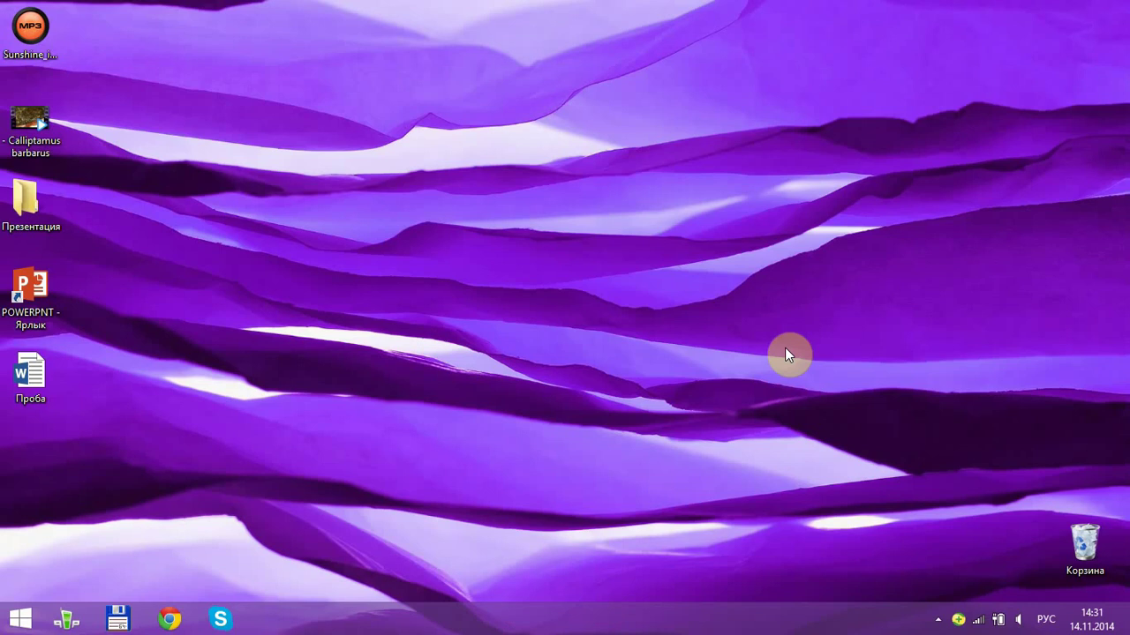
double_click(51, 377)
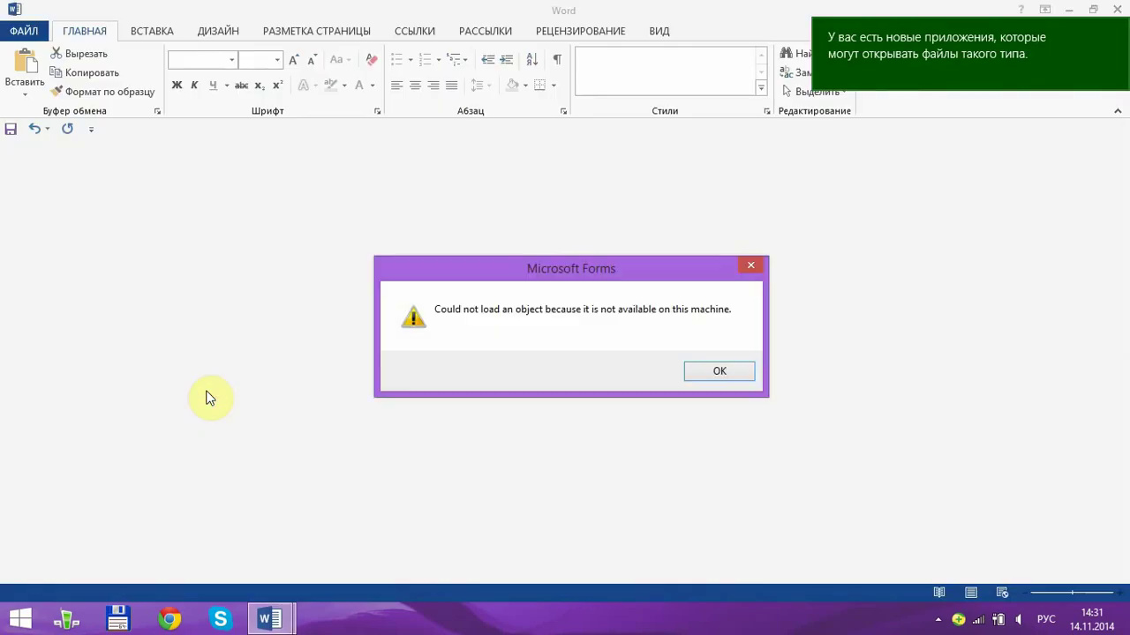
click(714, 372)
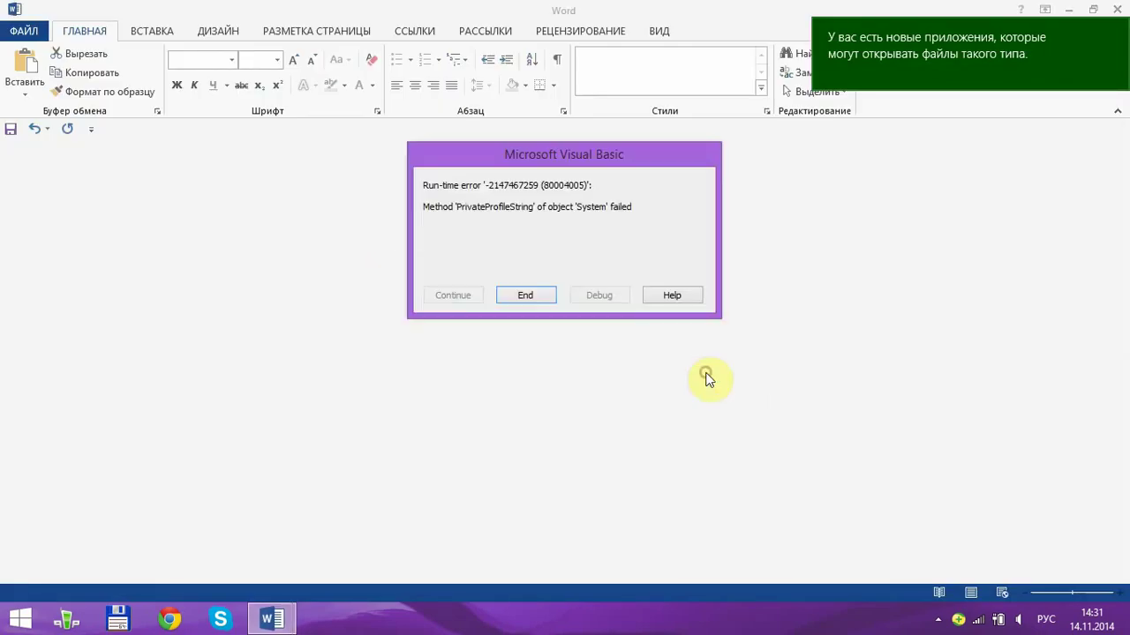
click(529, 292)
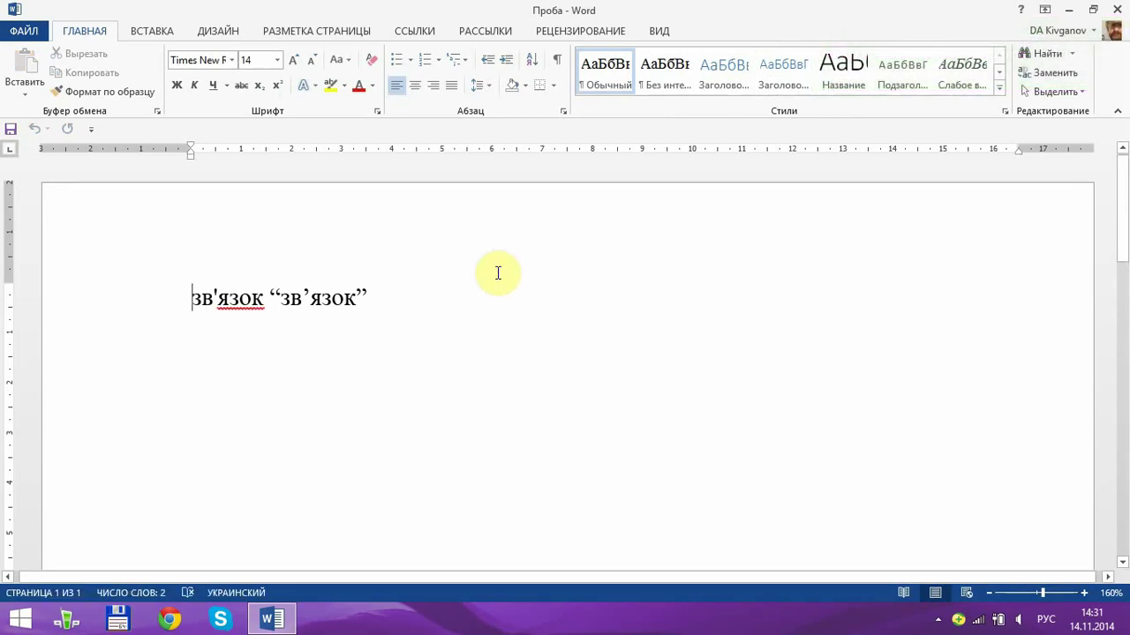
Step: Place the text cursor just after the apostrophe in the second, quoted word of the text line
key(Right)
key(Right)
key(Right)
key(Right)
key(Right)
key(Right)
key(Right)
key(Right)
key(Right)
key(Right)
key(Right)
key(Right)
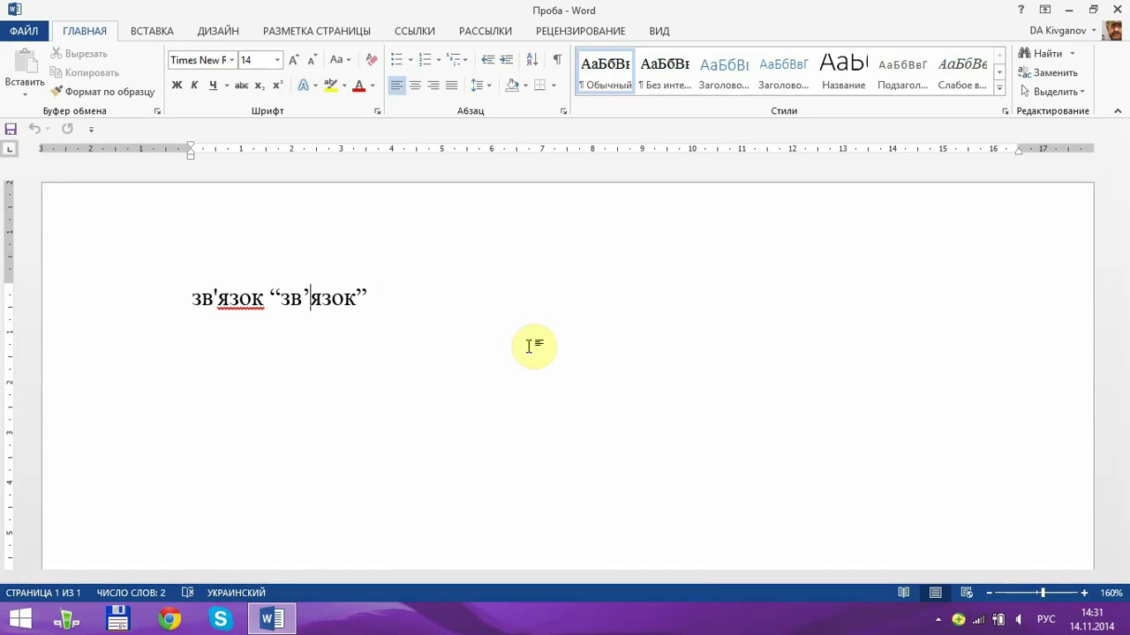
Step: Add the "Закрыть" command from the "Вкладка "Файл"" command set to the Quick Access Toolbar for all documents
click(92, 130)
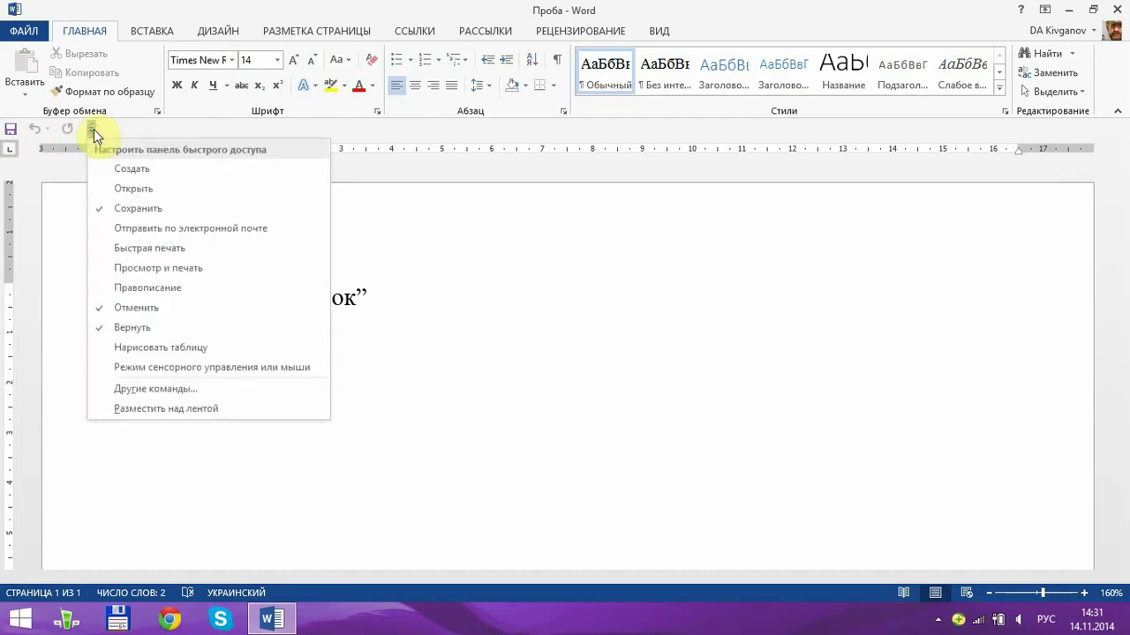
click(177, 390)
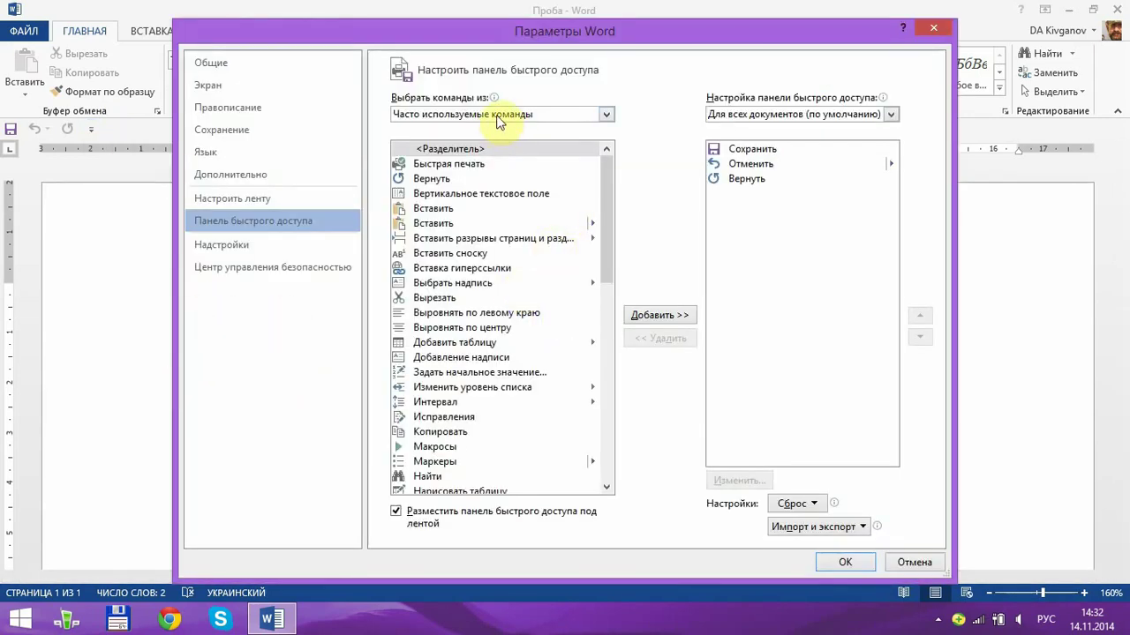
click(485, 117)
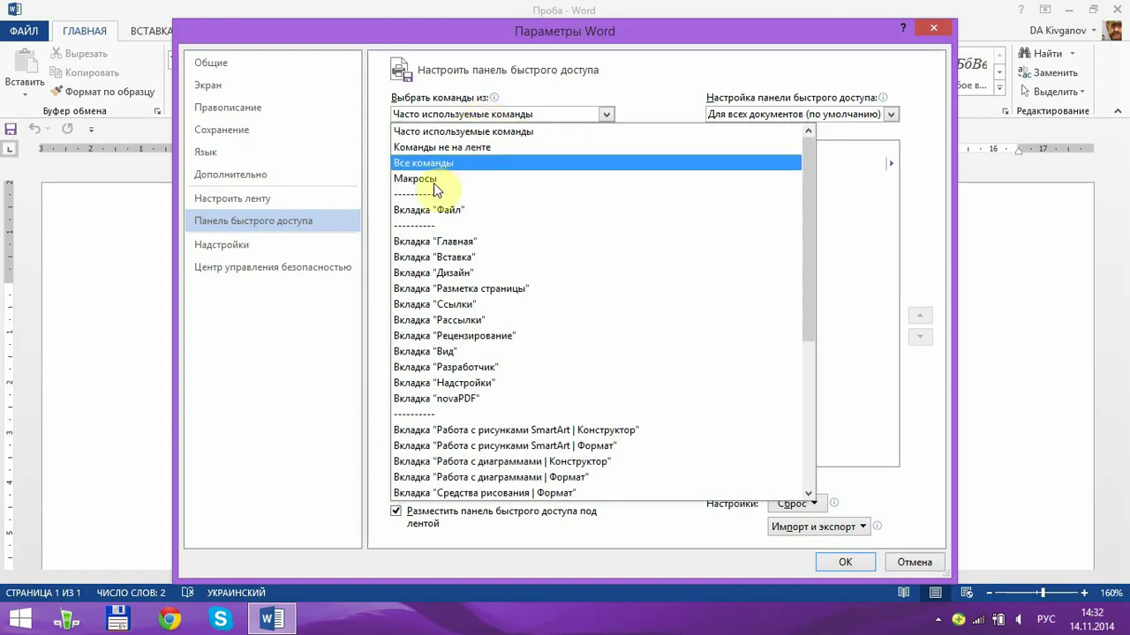
click(430, 212)
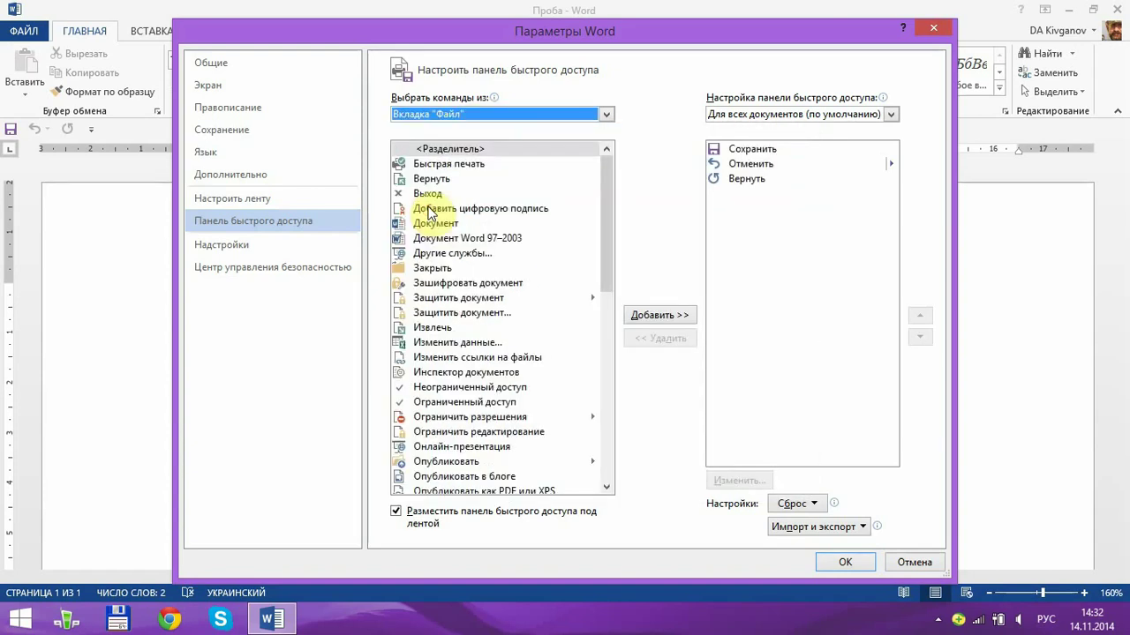
click(420, 270)
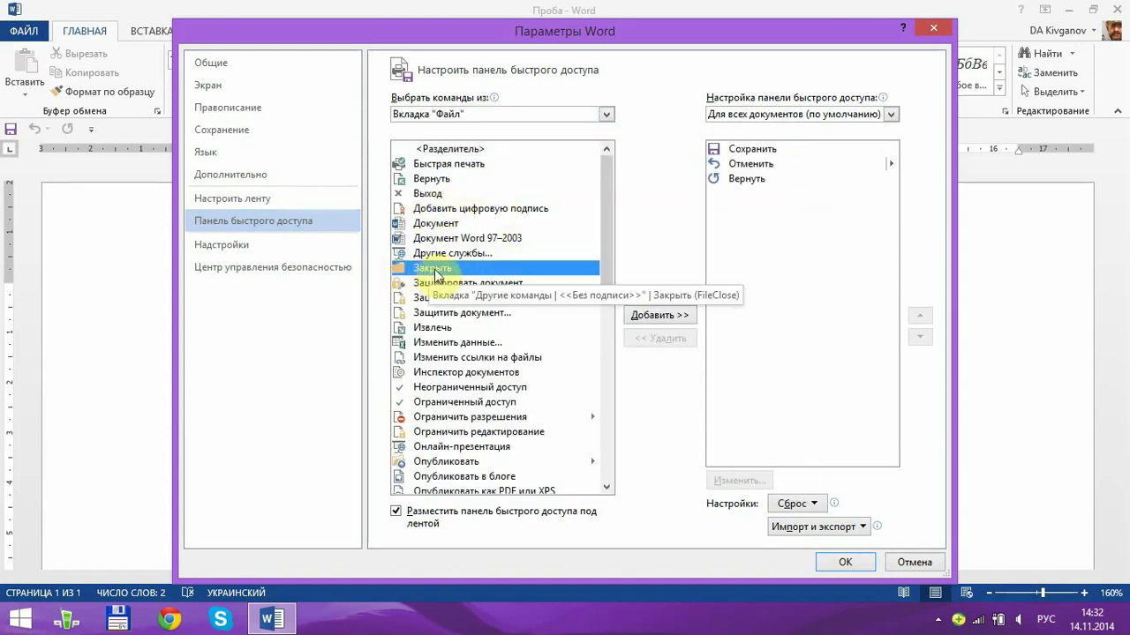
click(645, 316)
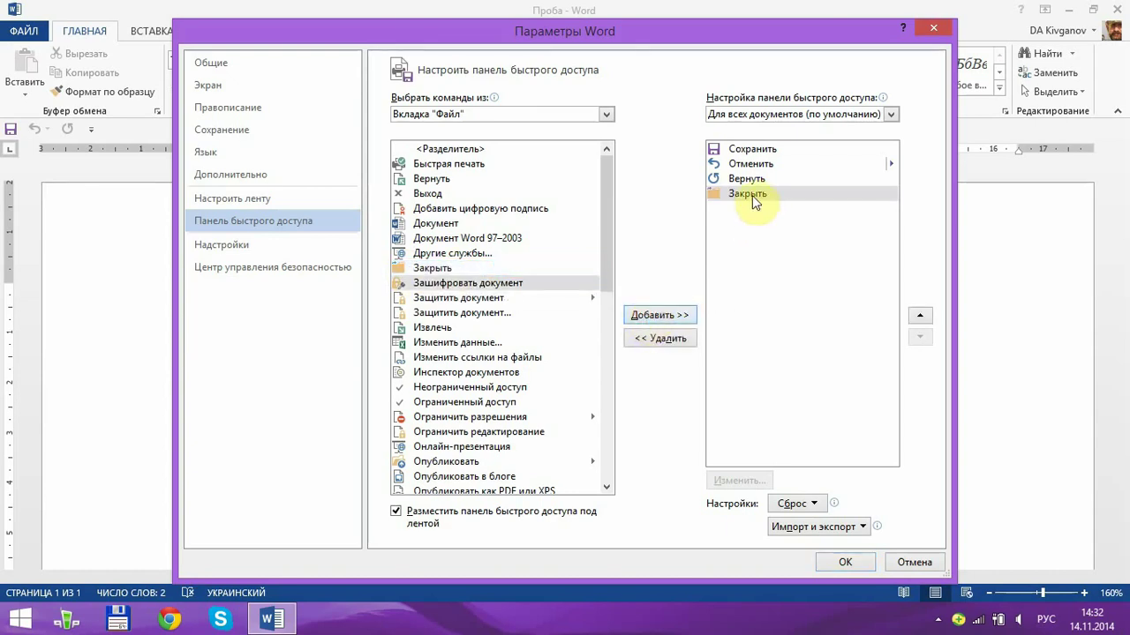
click(829, 559)
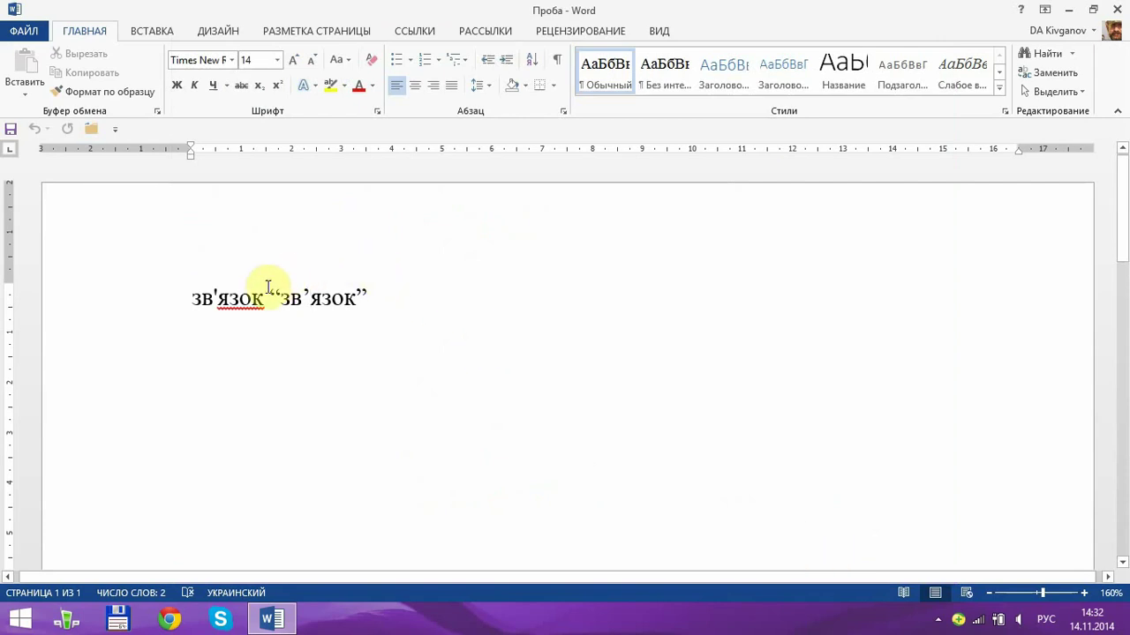
Step: Close the document with the added "Закрыть" command and reopen "Проба" from the recent documents
click(91, 129)
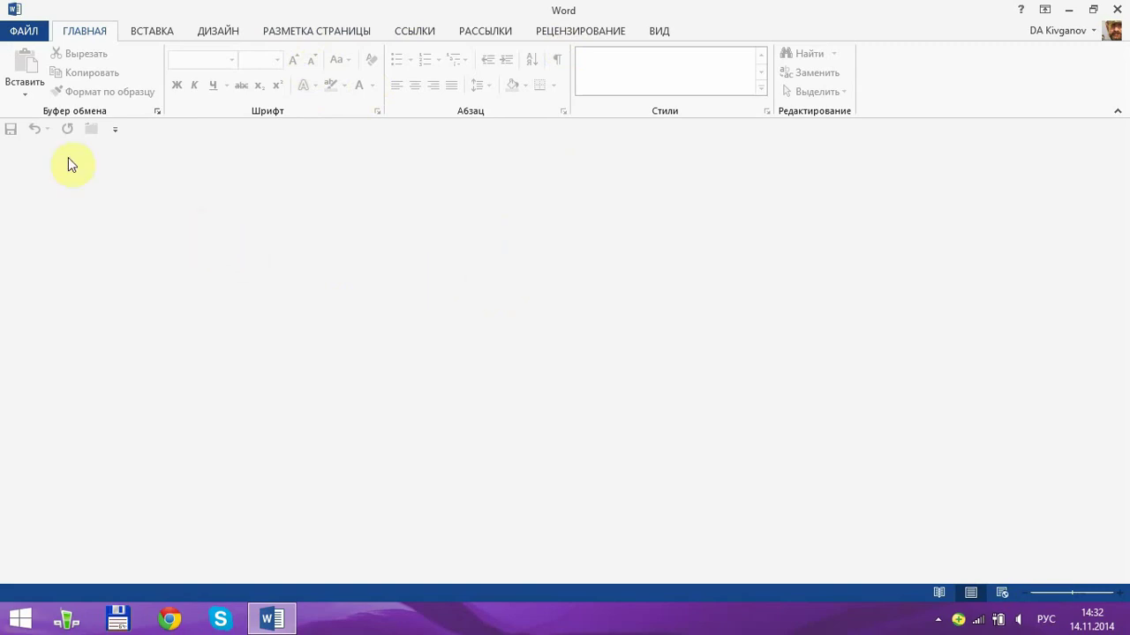
click(16, 30)
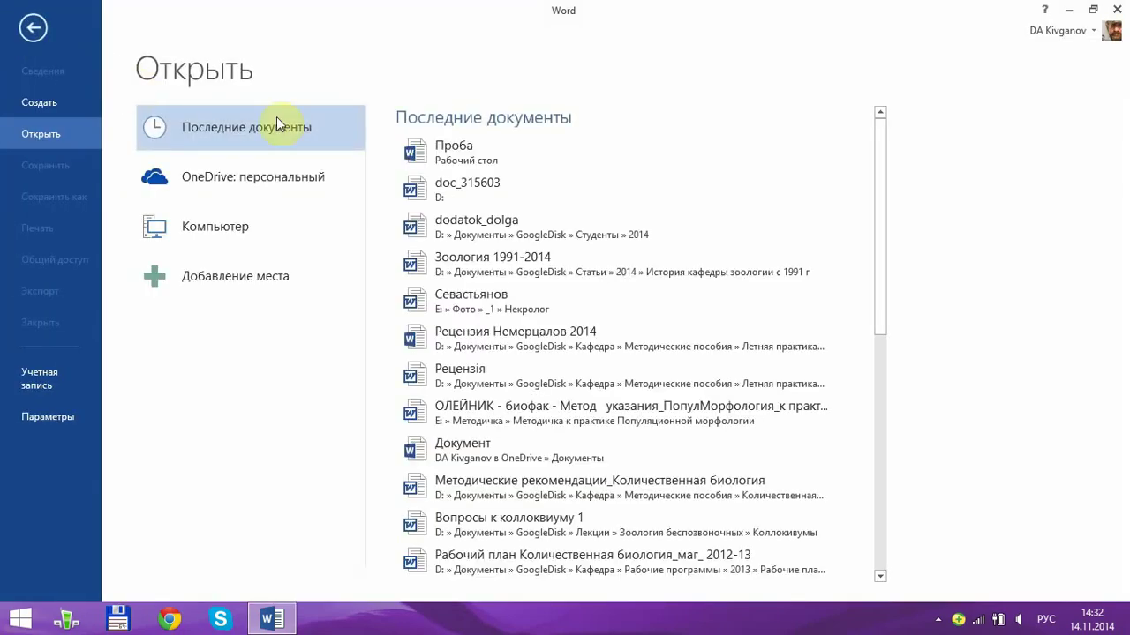
click(454, 143)
click(455, 144)
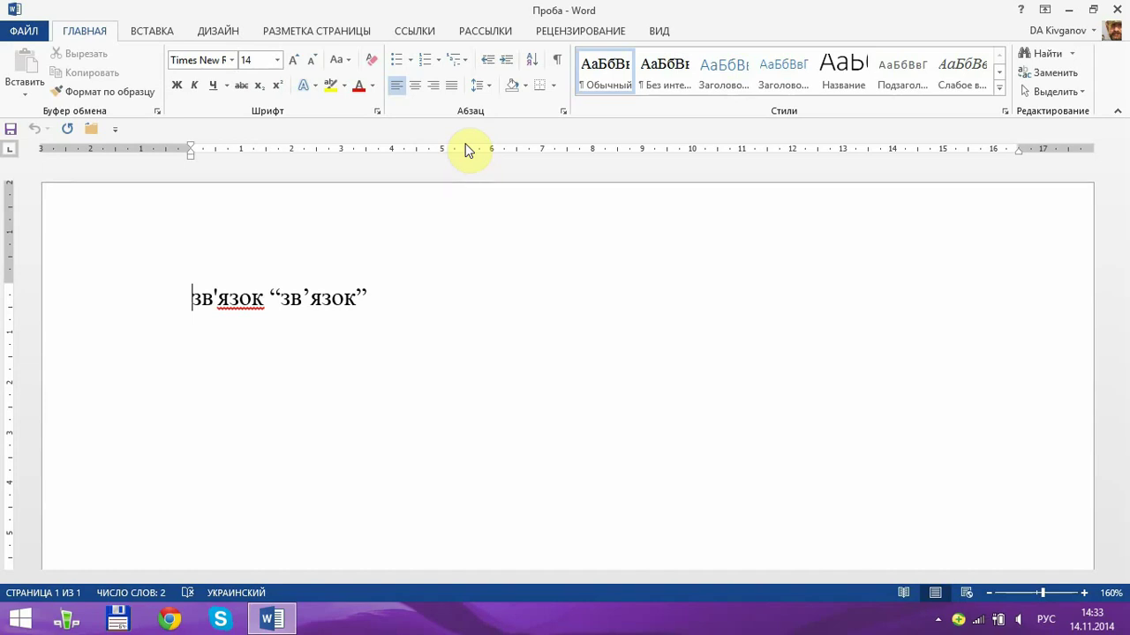
Step: Bring up the recent documents for opening a file while "Проба" is open
key(ctrl+o)
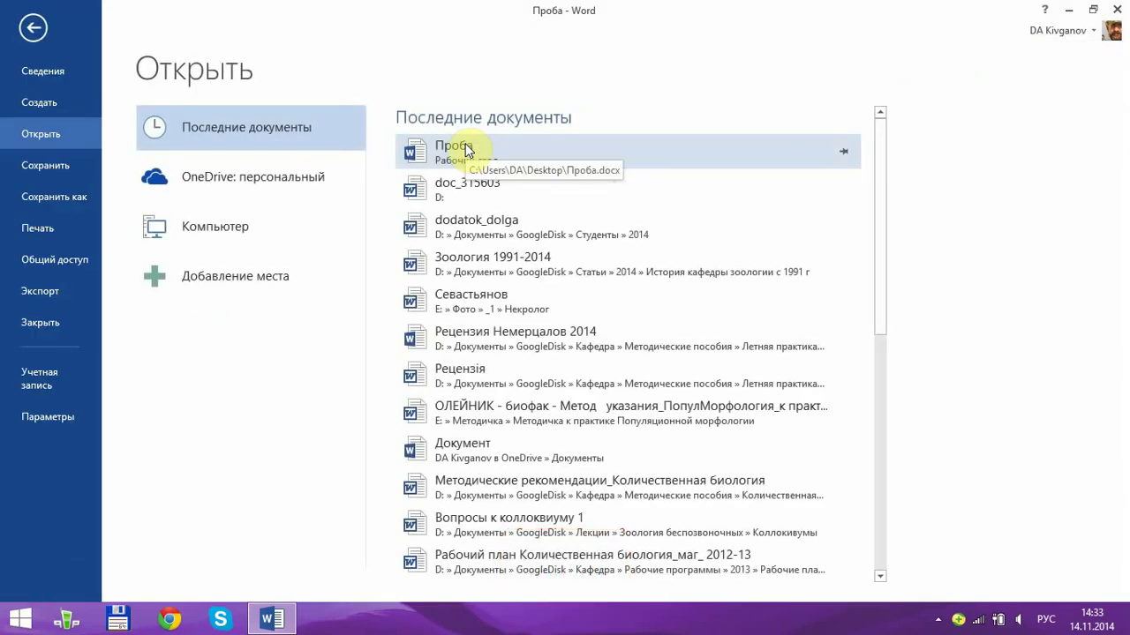